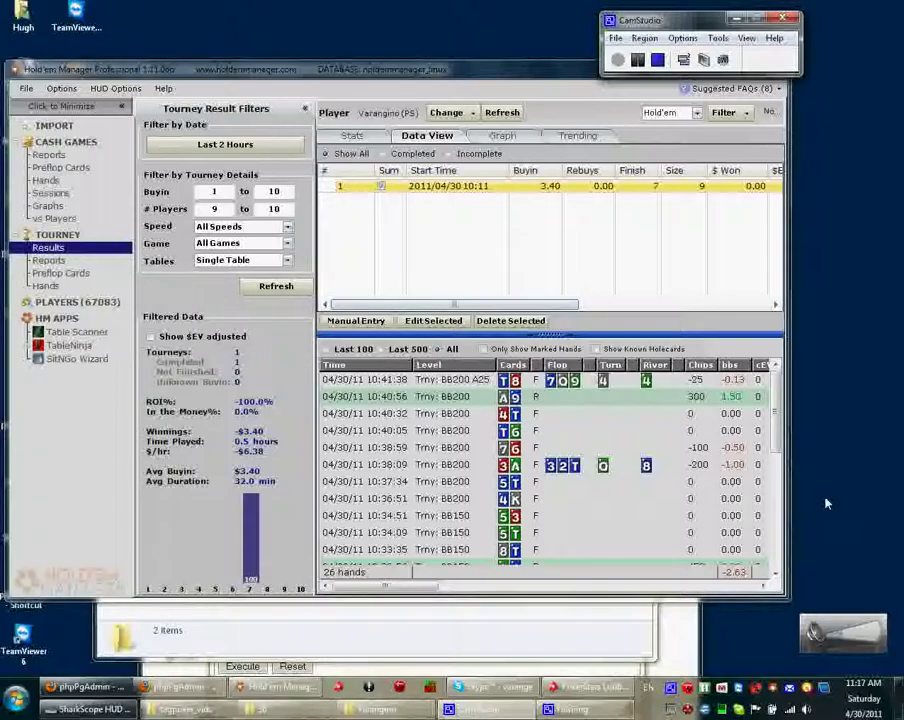
Step: Look through the hand list of the 2011/04/30 10:11 tournament and refresh the tournament results
left_click_drag(345, 76, 333, 100)
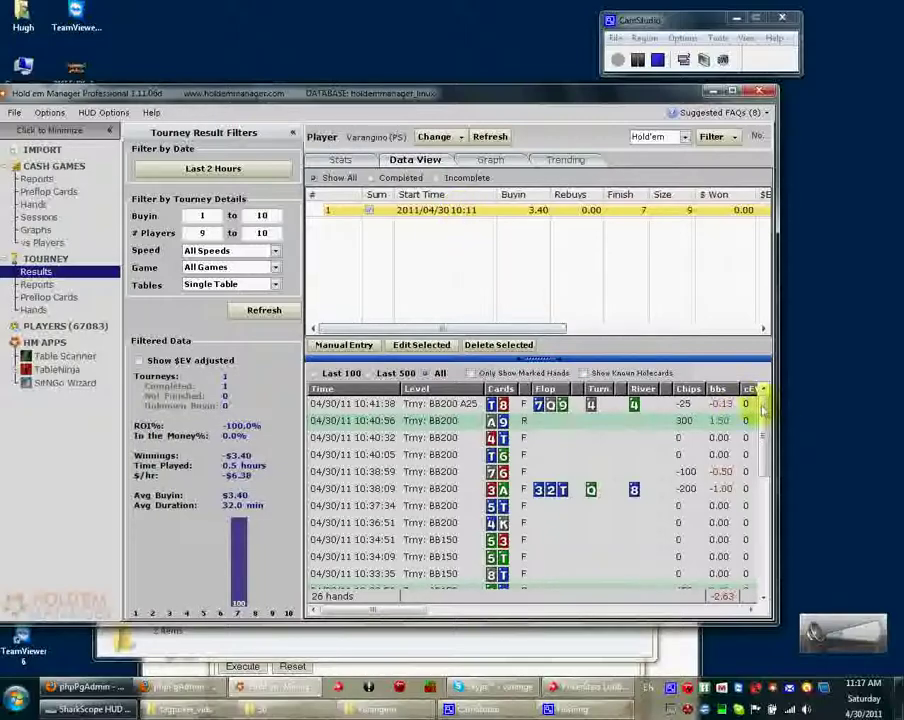
left_click_drag(762, 408, 757, 548)
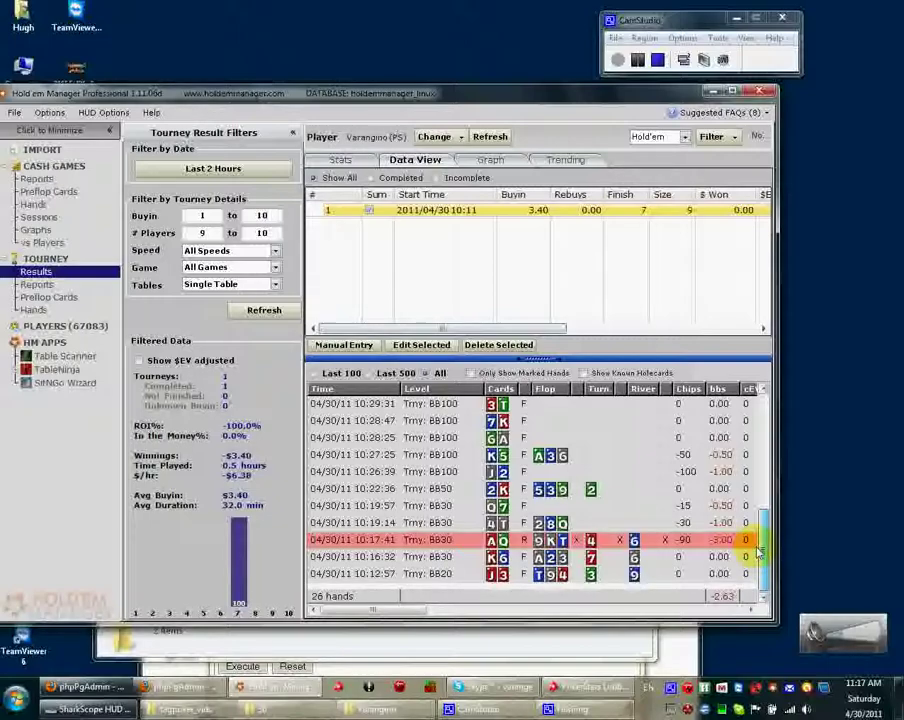
left_click_drag(758, 550, 752, 389)
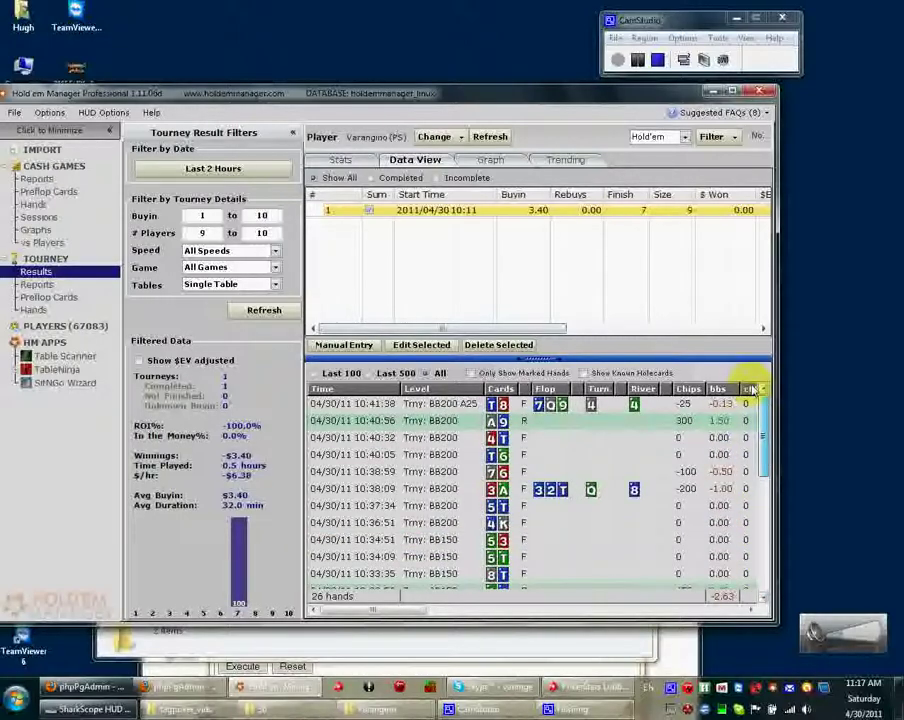
left_click(490, 136)
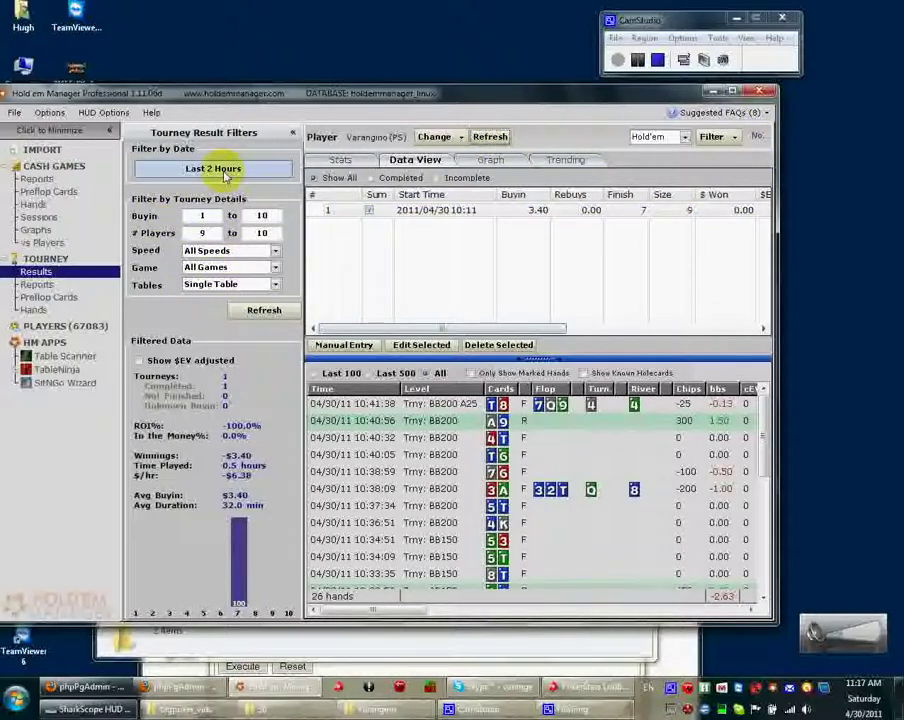
left_click(266, 306)
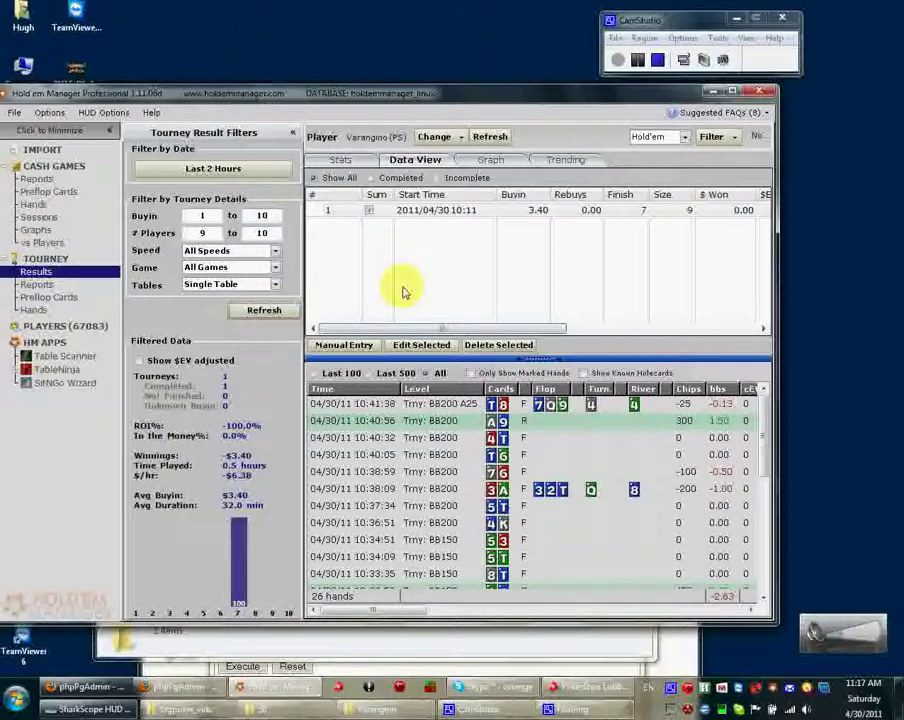
Step: Examine the two earliest hands at the end of the tournament's hand list
left_click_drag(769, 420, 769, 568)
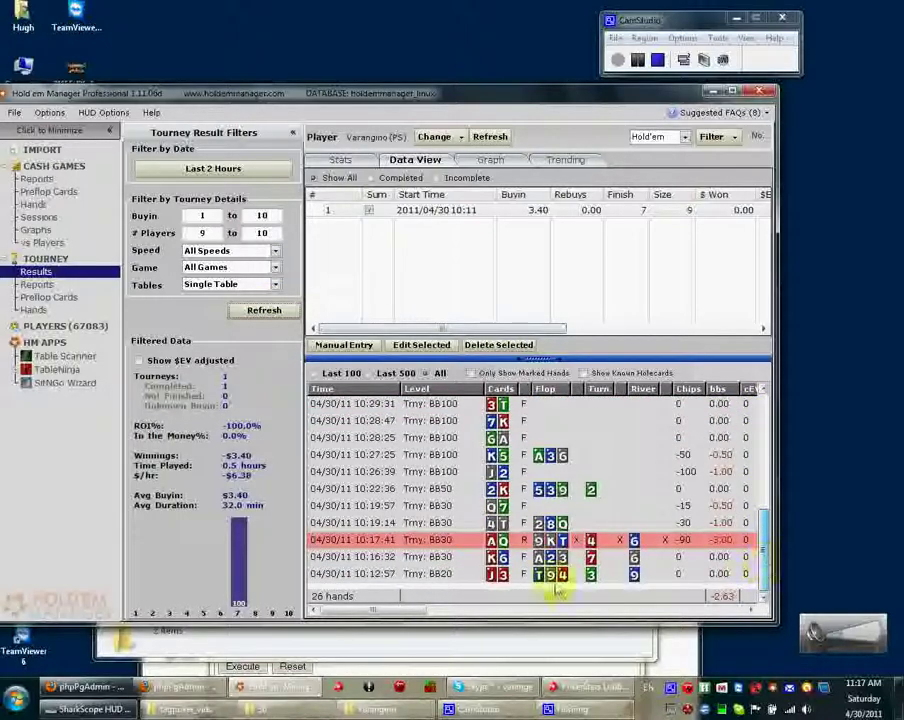
left_click(518, 577)
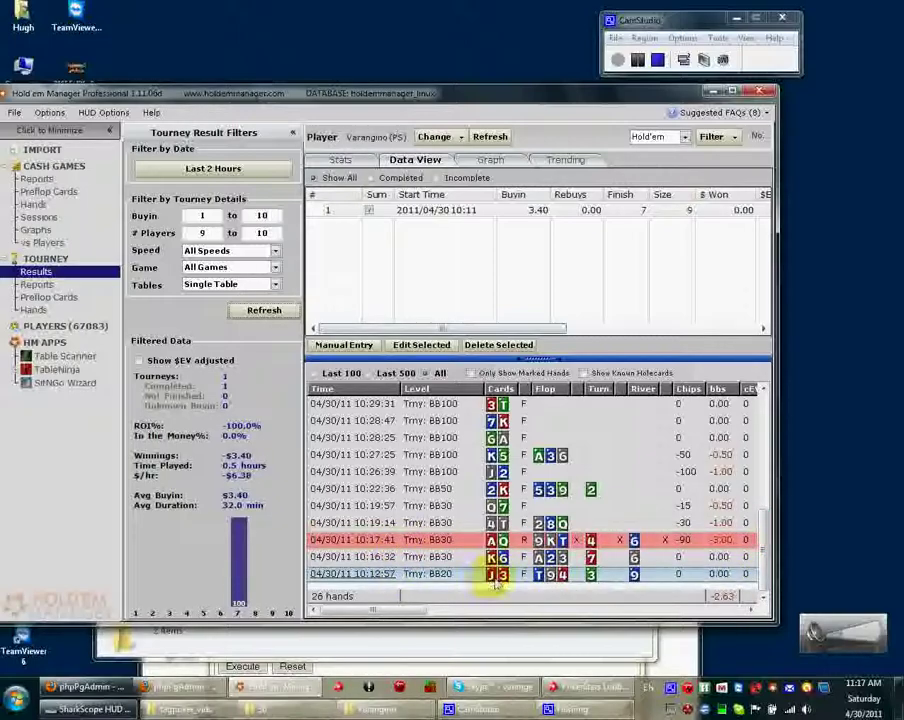
left_click(492, 558)
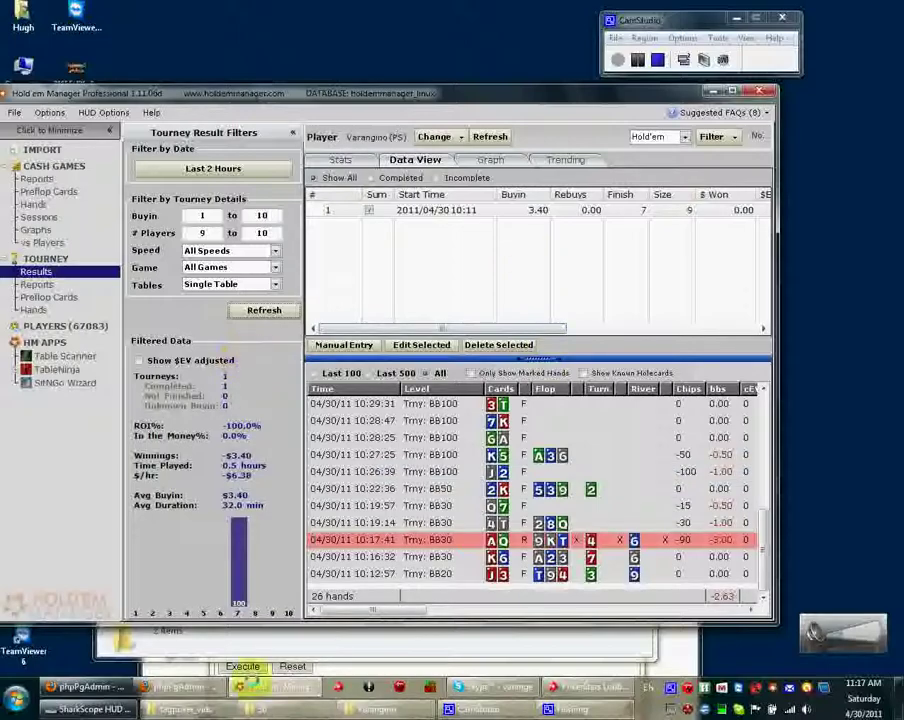
Step: Open the HH20110429 T390065293 hand history file from the HEM_Archive 2011/04/30 folder and enlarge its Notepad window
left_click(286, 706)
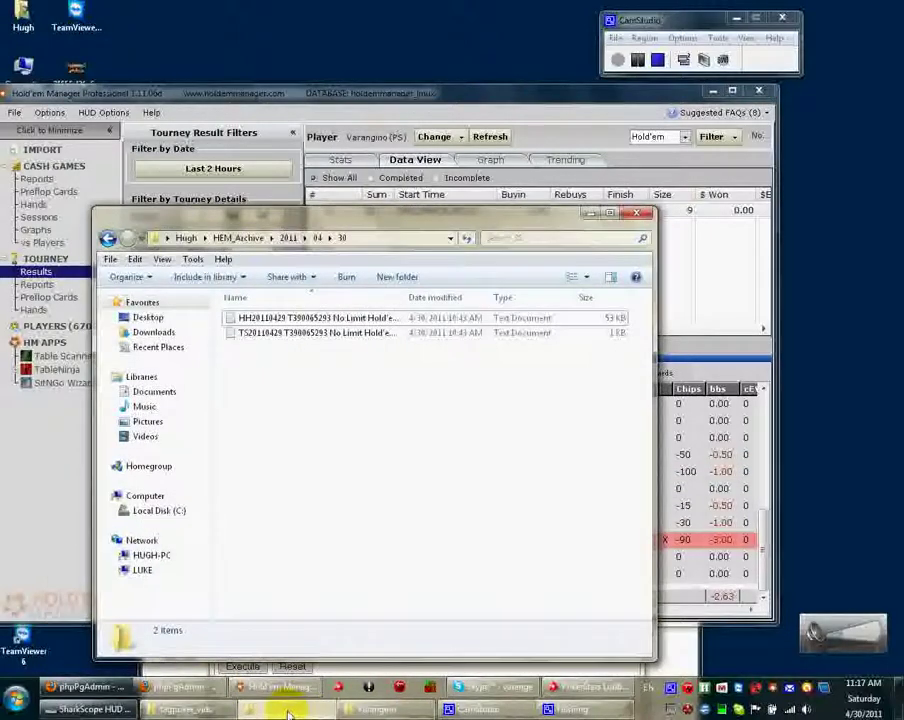
left_click_drag(338, 212, 297, 100)
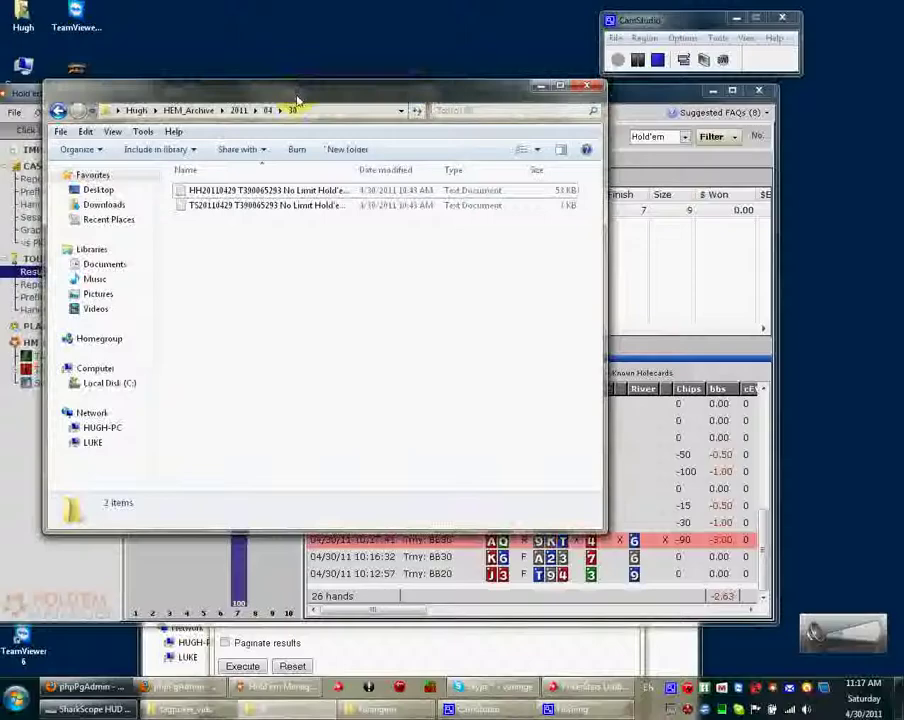
left_click(242, 192)
double_click(242, 192)
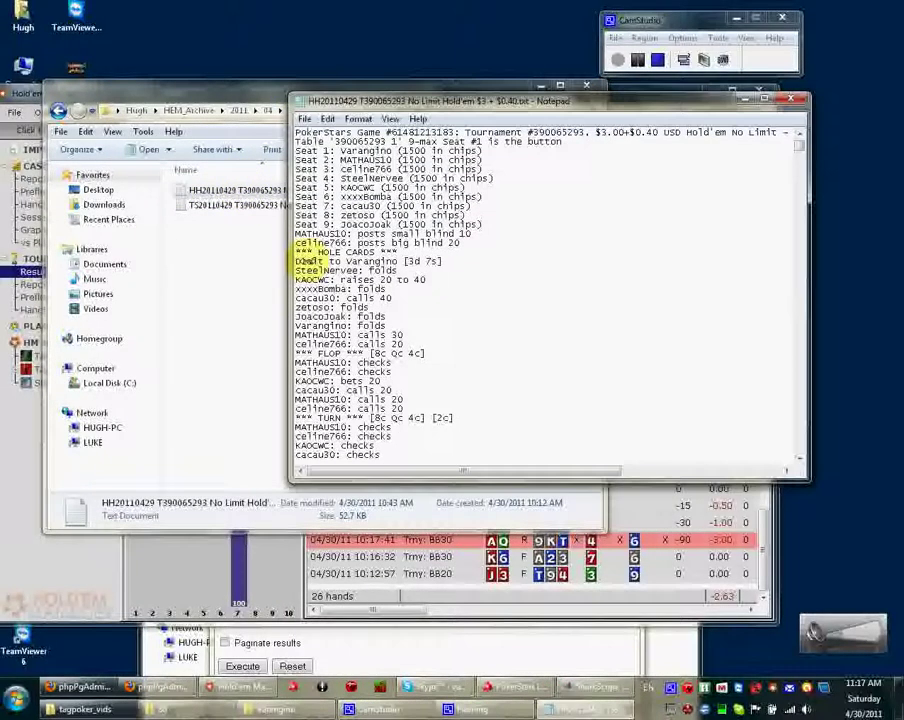
left_click_drag(551, 106, 297, 66)
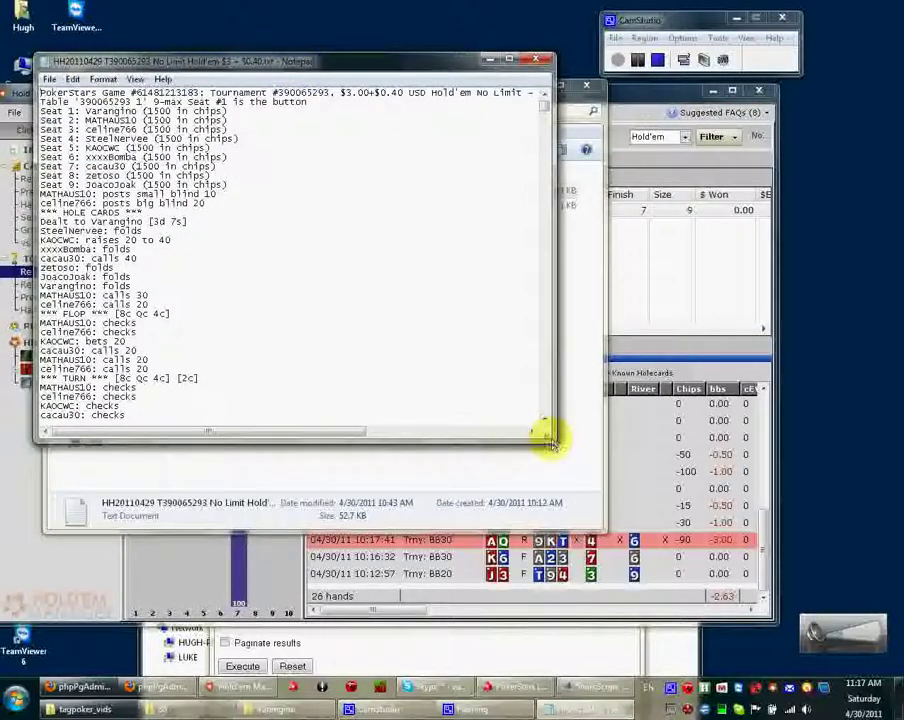
left_click_drag(548, 436, 697, 605)
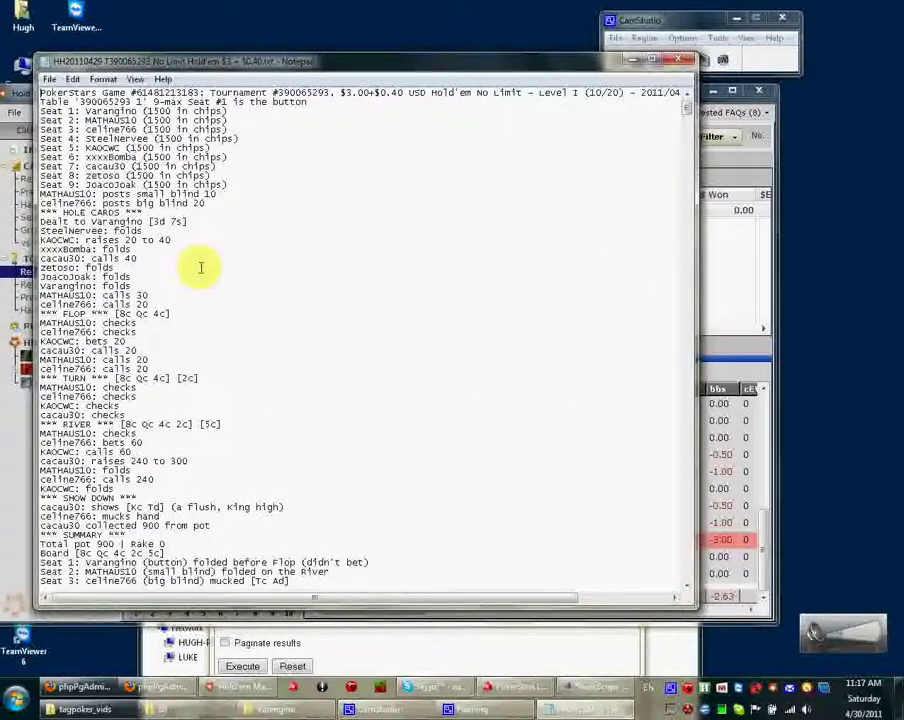
Step: Highlight the hole cards dealt in the first hand of the history file to check them against the imported hands
left_click(236, 230)
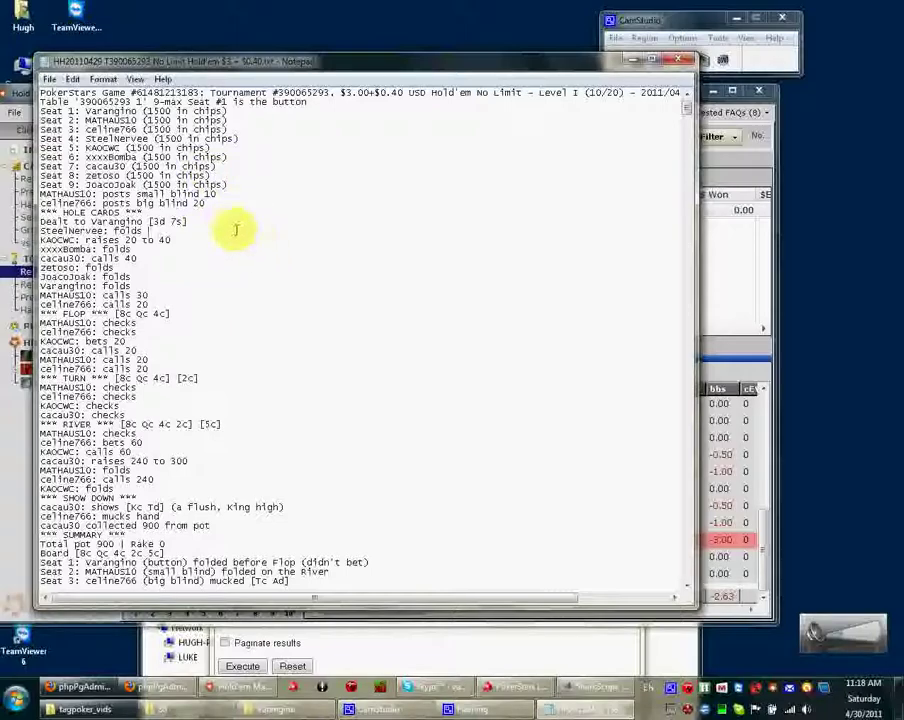
left_click_drag(190, 223, 151, 223)
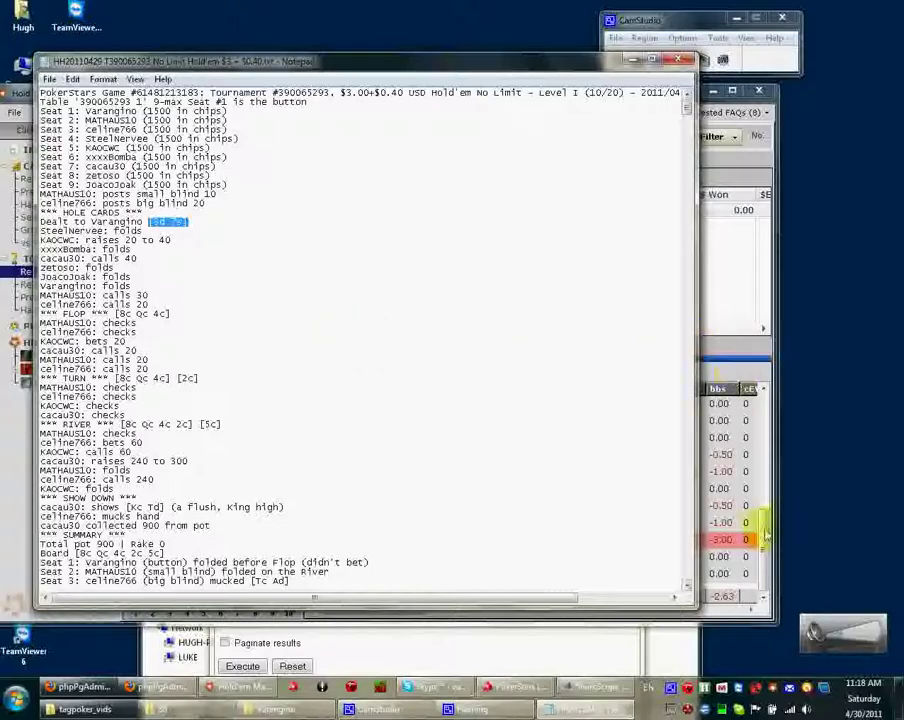
left_click(280, 332)
Step: Highlight the second hand's hole cards in the history file and compare them with the earliest hand in Hold'em Manager
scroll(305, 316, "down", 3)
scroll(305, 316, "down", 10)
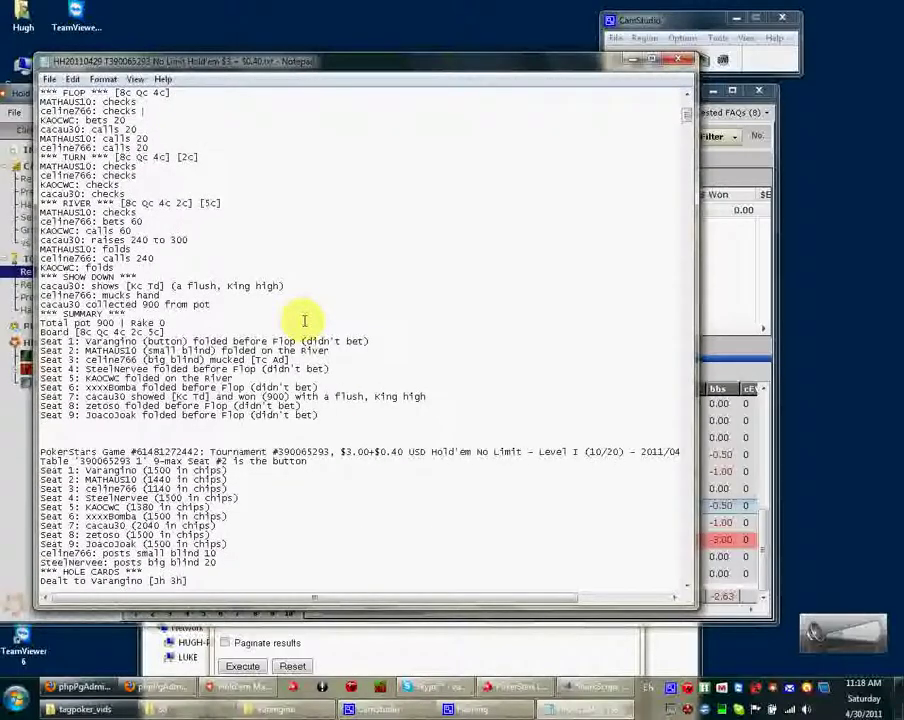
scroll(305, 321, "down", 2)
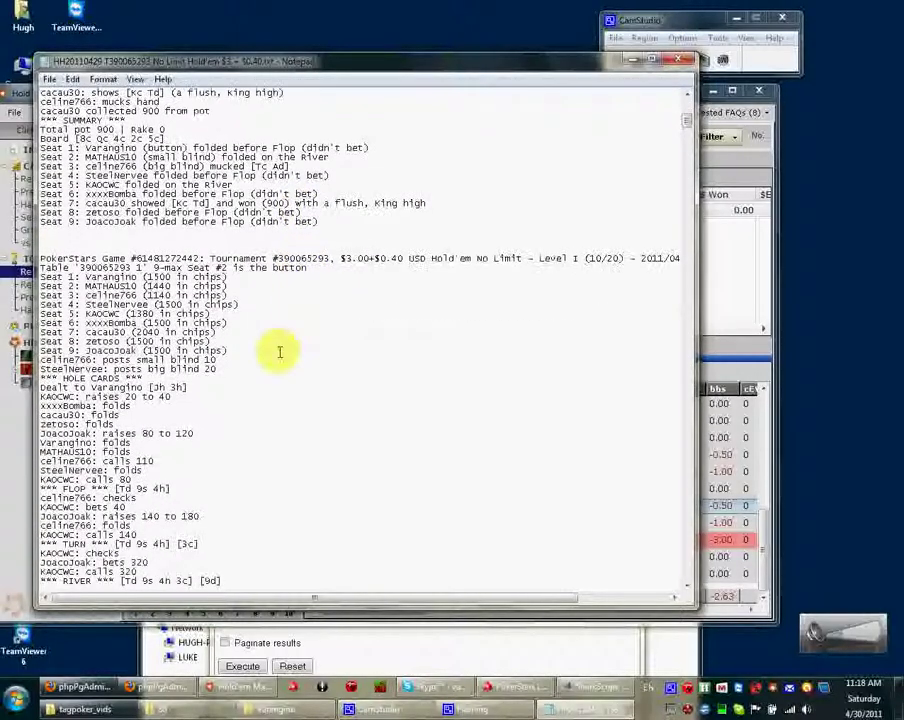
left_click_drag(190, 388, 148, 388)
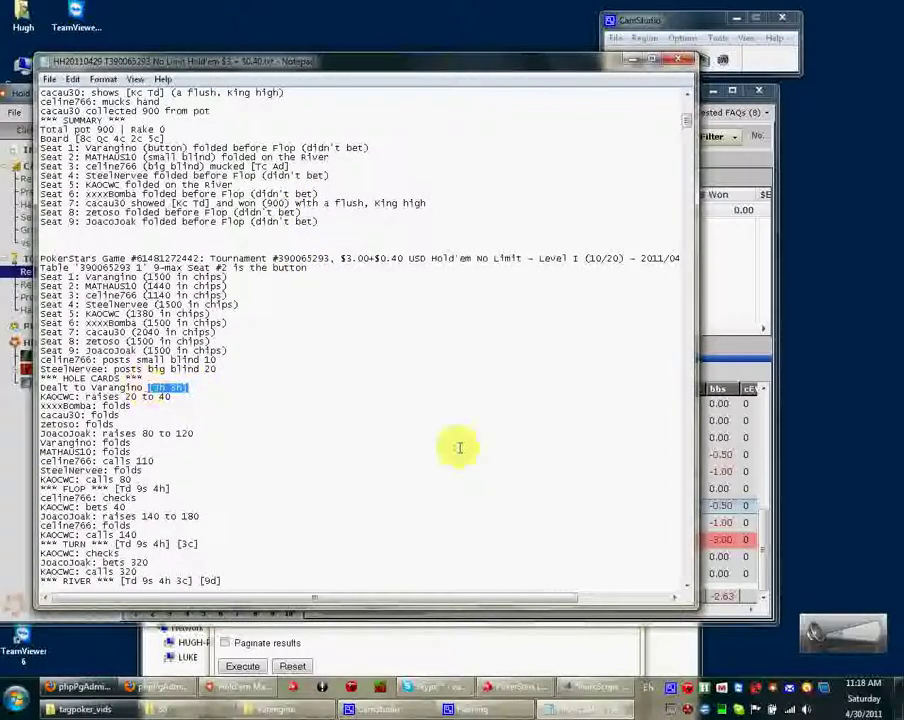
left_click(744, 533)
left_click(500, 575)
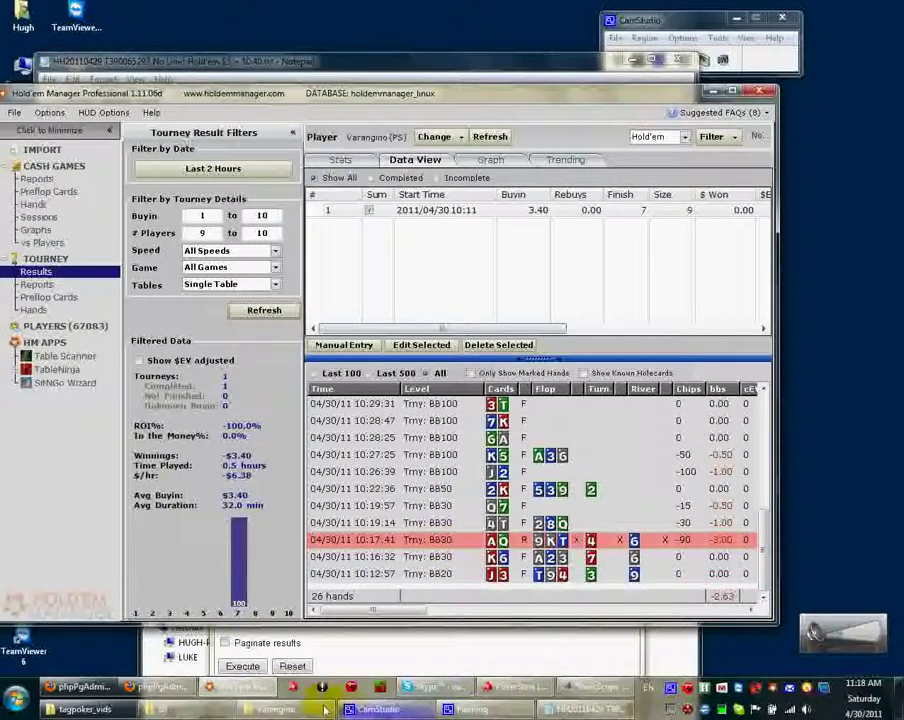
Step: Find the third hand's hole cards in the Notepad history and check for them in Hold'em Manager's hand list
left_click(590, 709)
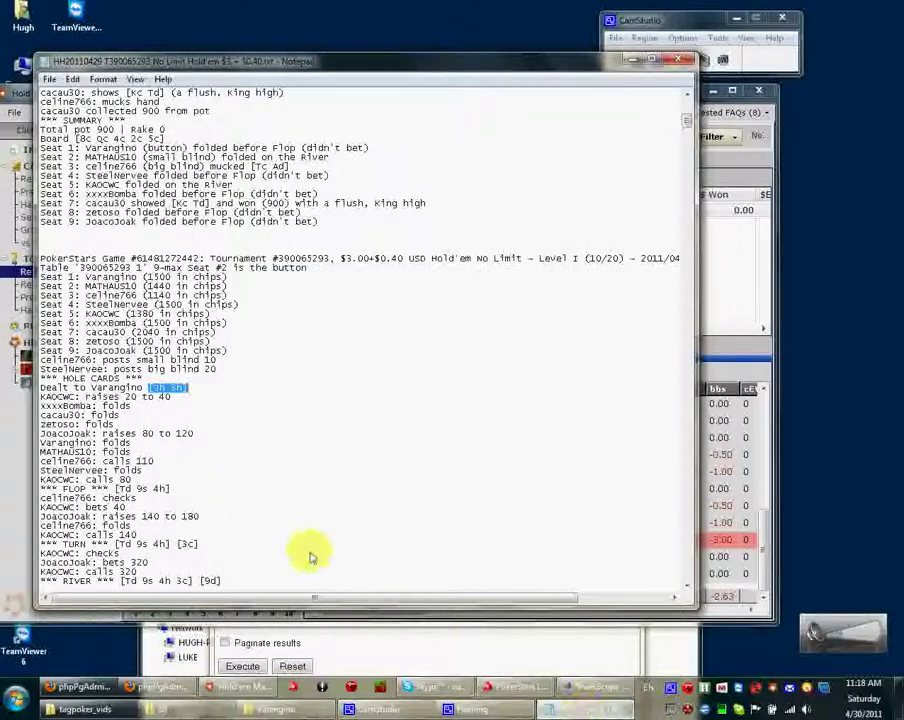
scroll(406, 378, "down", 15)
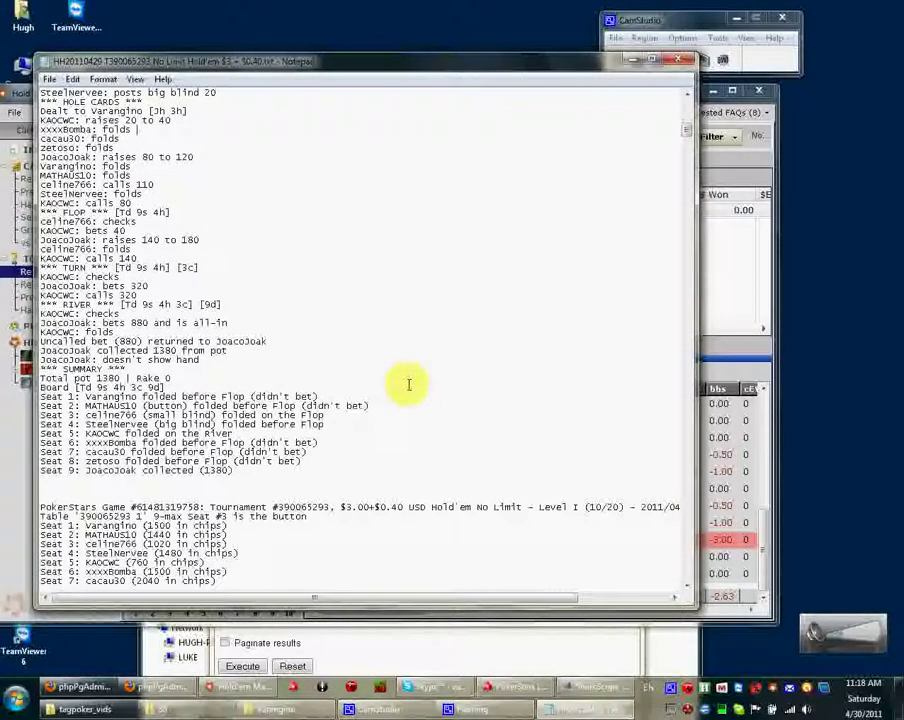
scroll(407, 385, "down", 2)
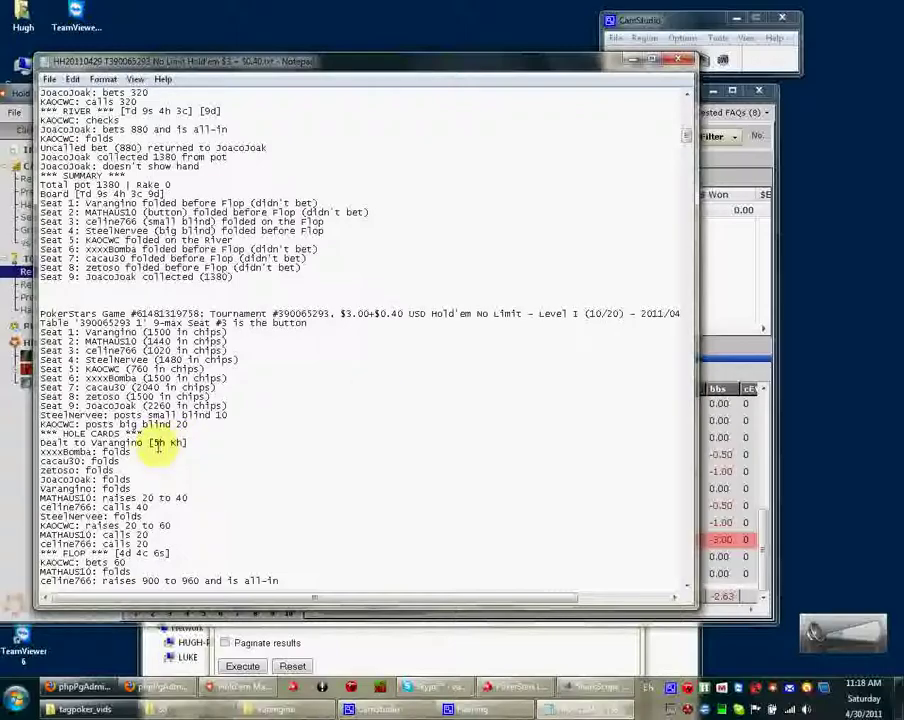
left_click(718, 350)
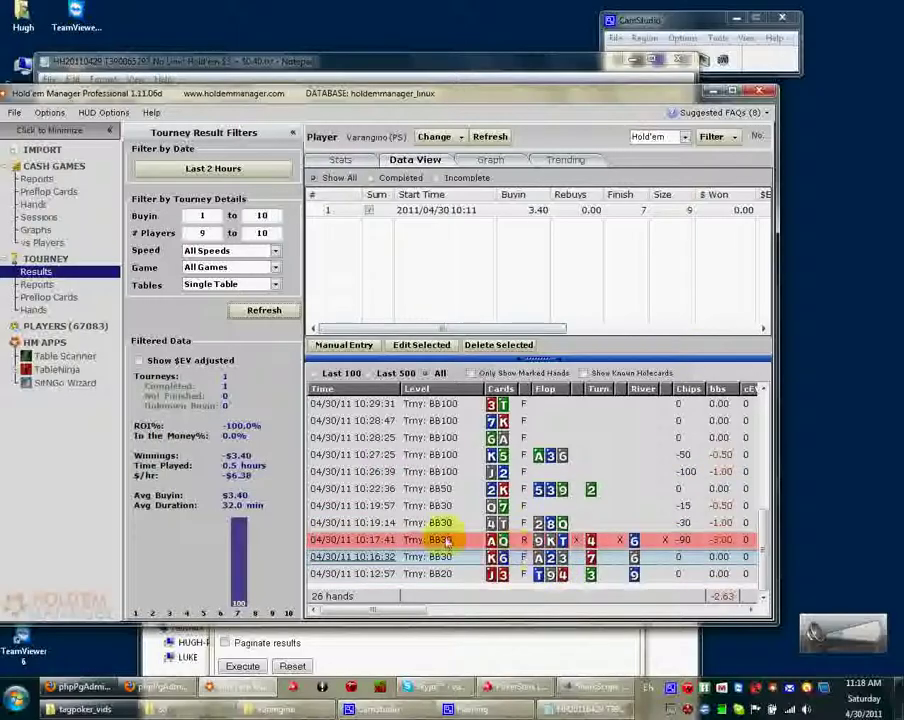
Step: Return to the Notepad history file and highlight the line showing the hole cards dealt in the fourth hand
left_click(590, 708)
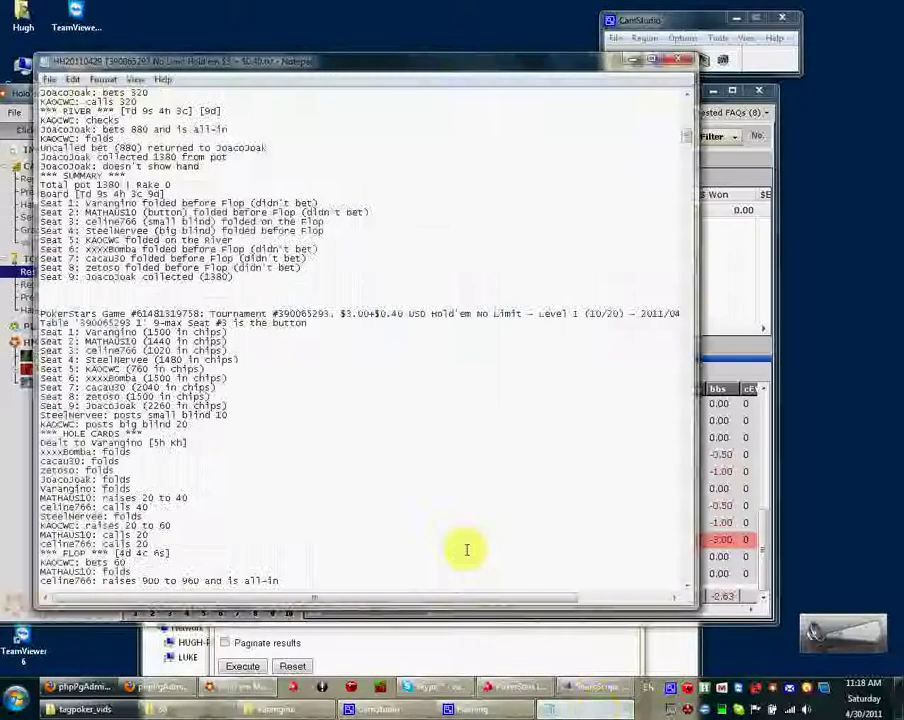
scroll(258, 476, "down", 16)
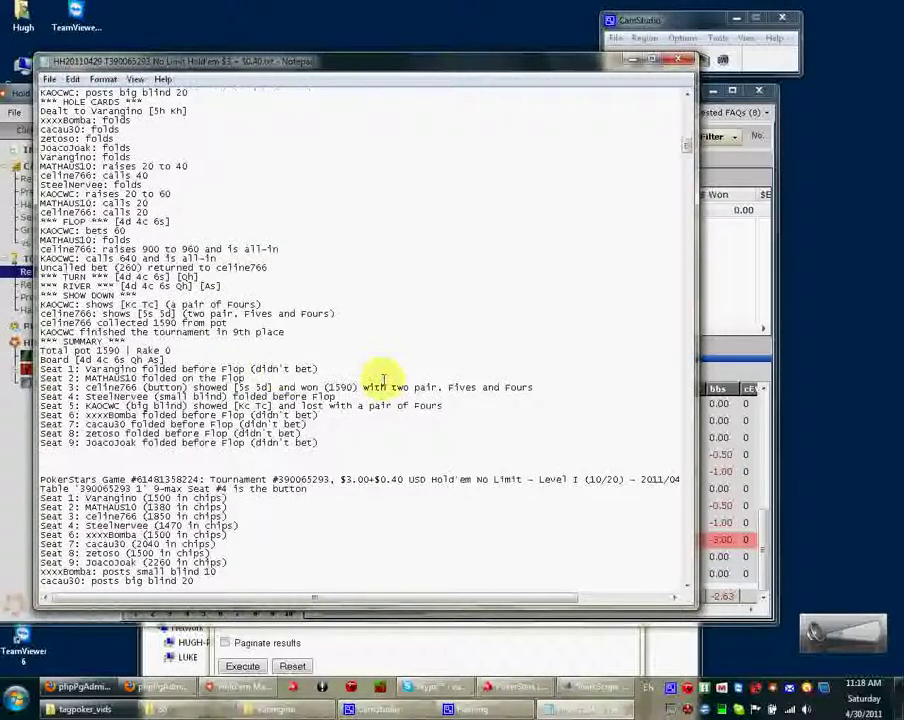
scroll(383, 370, "down", 8)
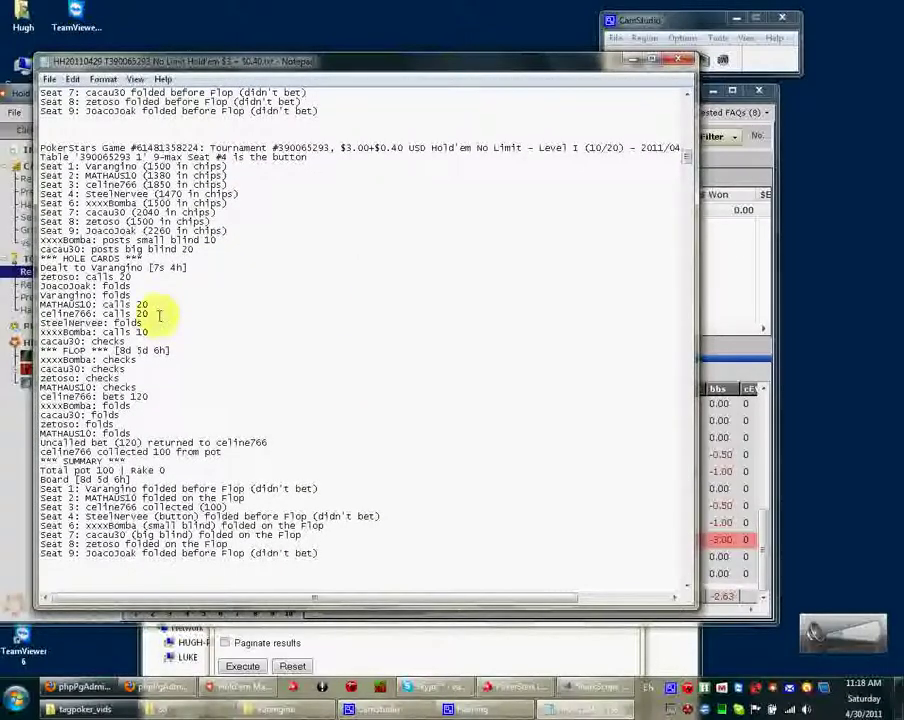
left_click_drag(190, 268, 72, 268)
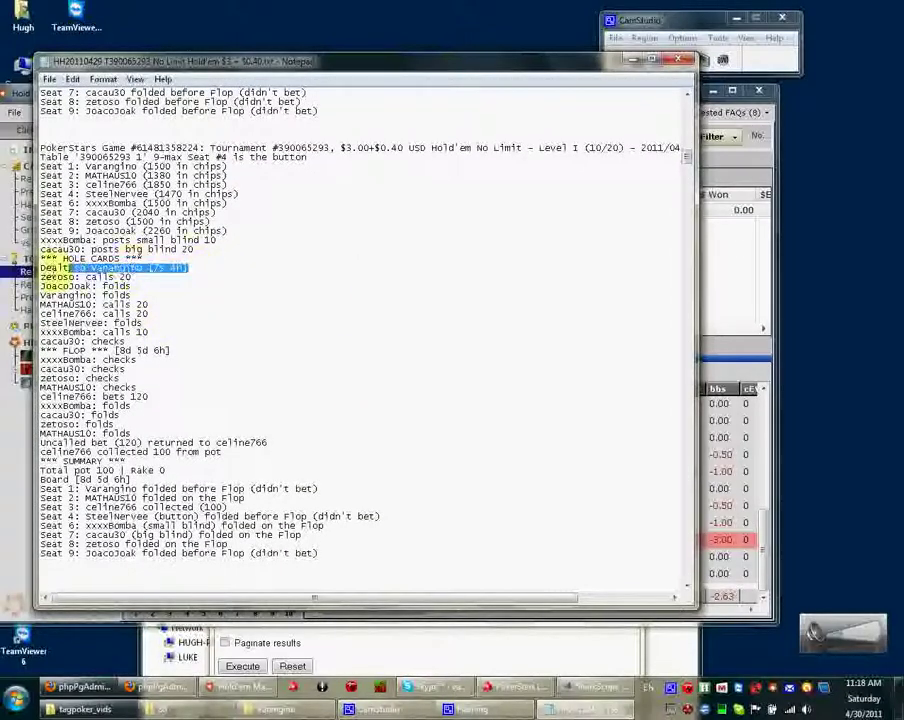
left_click(332, 282)
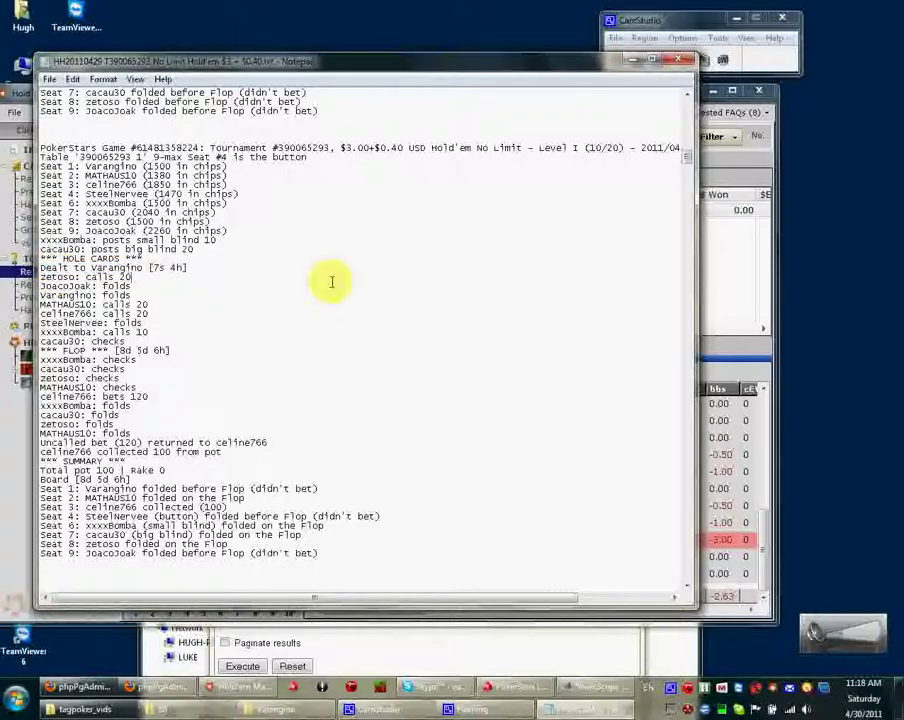
Step: Highlight the fifth hand's dealt cards in the history file and compare them with the hand list in Hold'em Manager
scroll(332, 282, "down", 10)
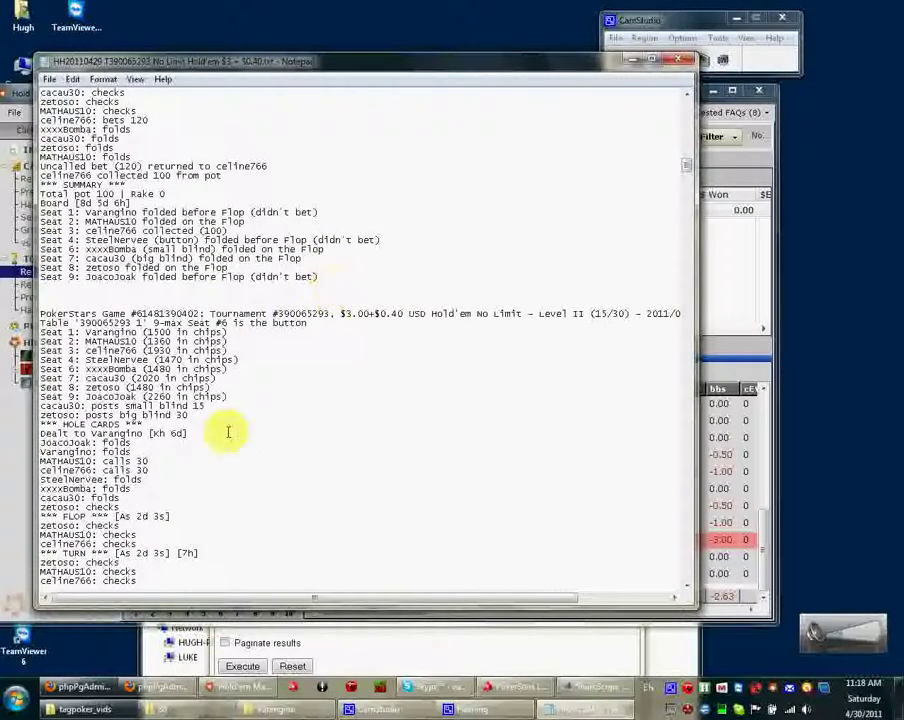
left_click_drag(200, 434, 44, 434)
left_click(747, 309)
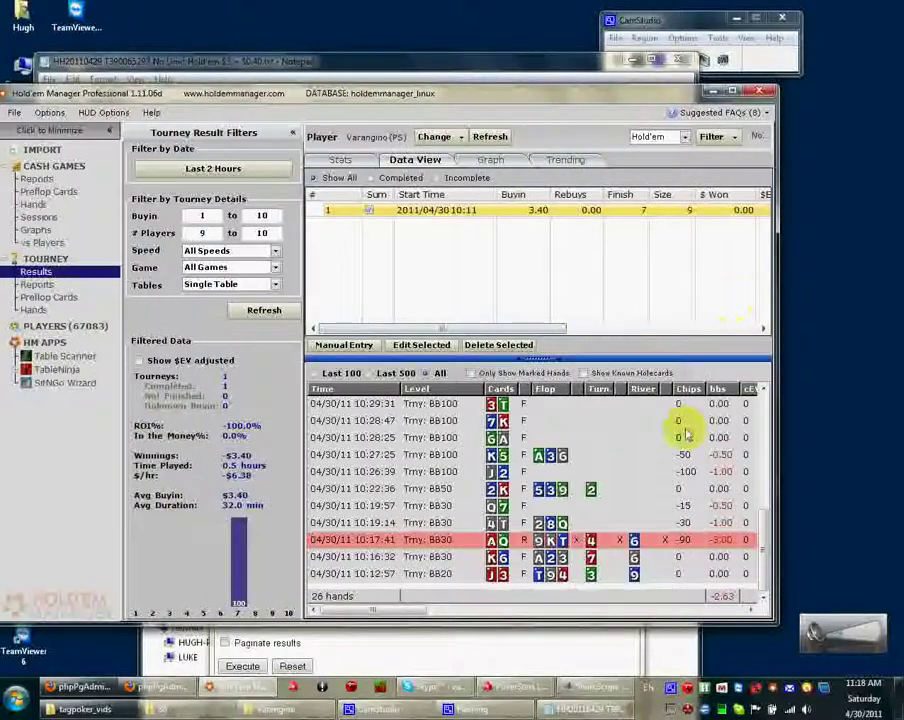
left_click(475, 566)
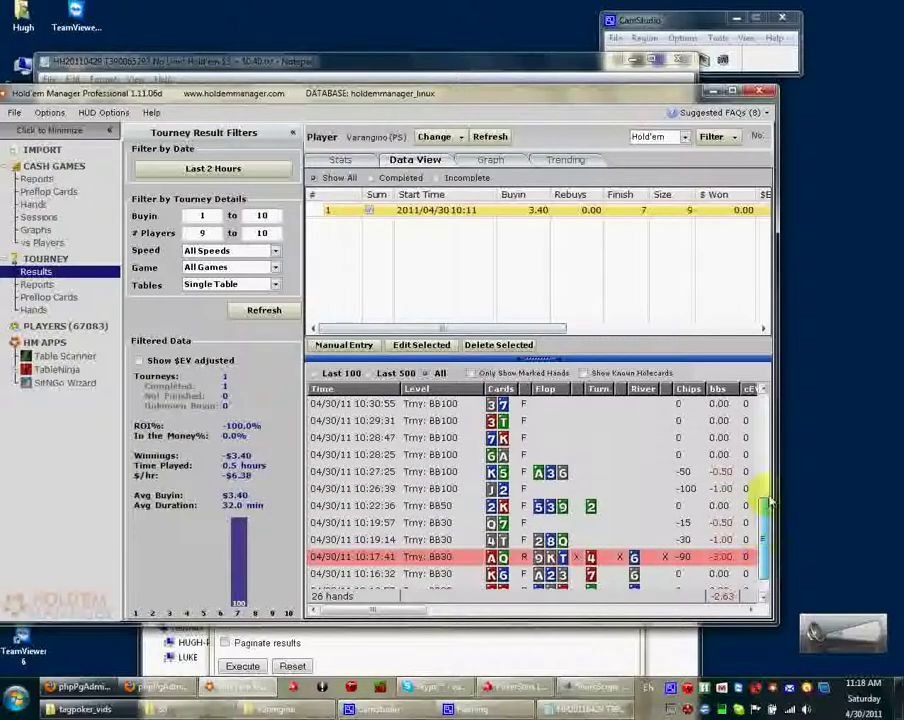
left_click_drag(762, 540, 770, 424)
scroll(738, 528, "down", 5)
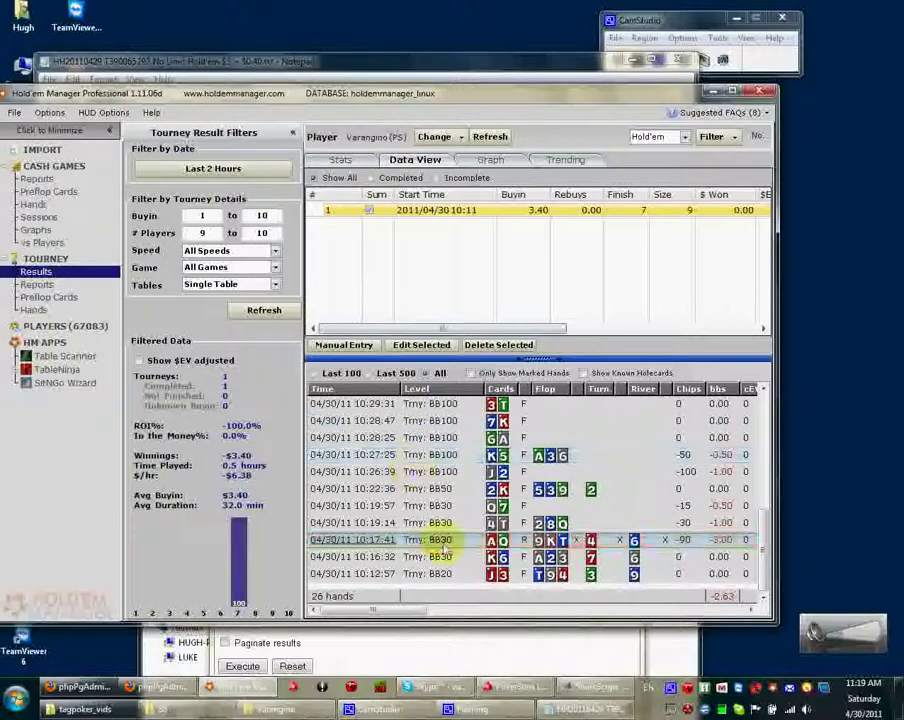
Step: Switch to phpPgAdmin and execute "select * from handhistories where filename like '%390065293%'" on the holdemmanager_linux database
left_click(392, 648)
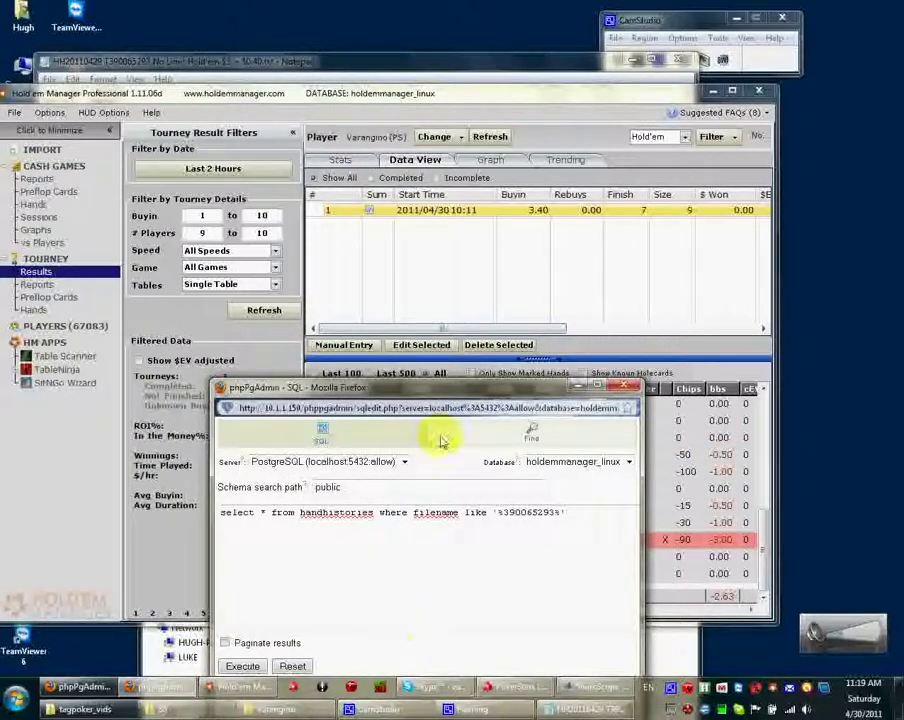
left_click_drag(455, 396, 368, 265)
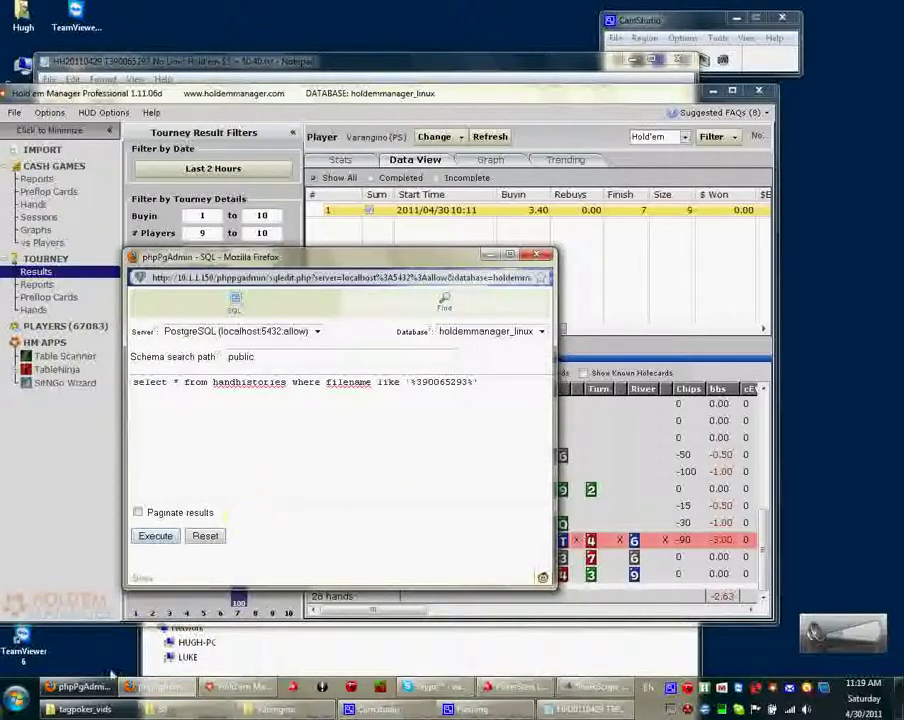
left_click(155, 536)
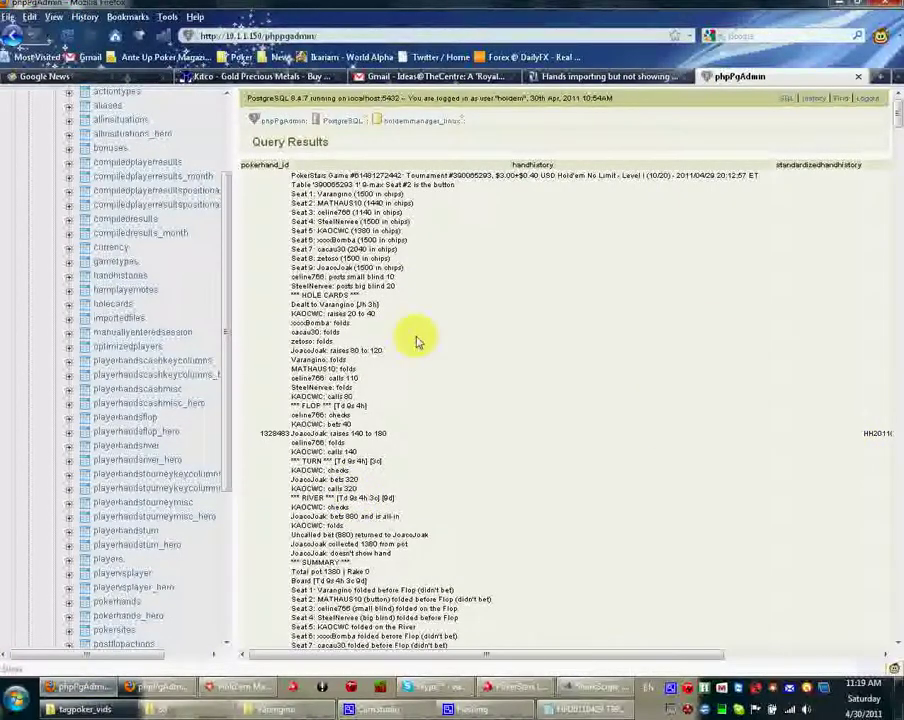
Step: Expand the handhistories table in the schema tree and list its columns
left_click_drag(226, 340, 250, 250)
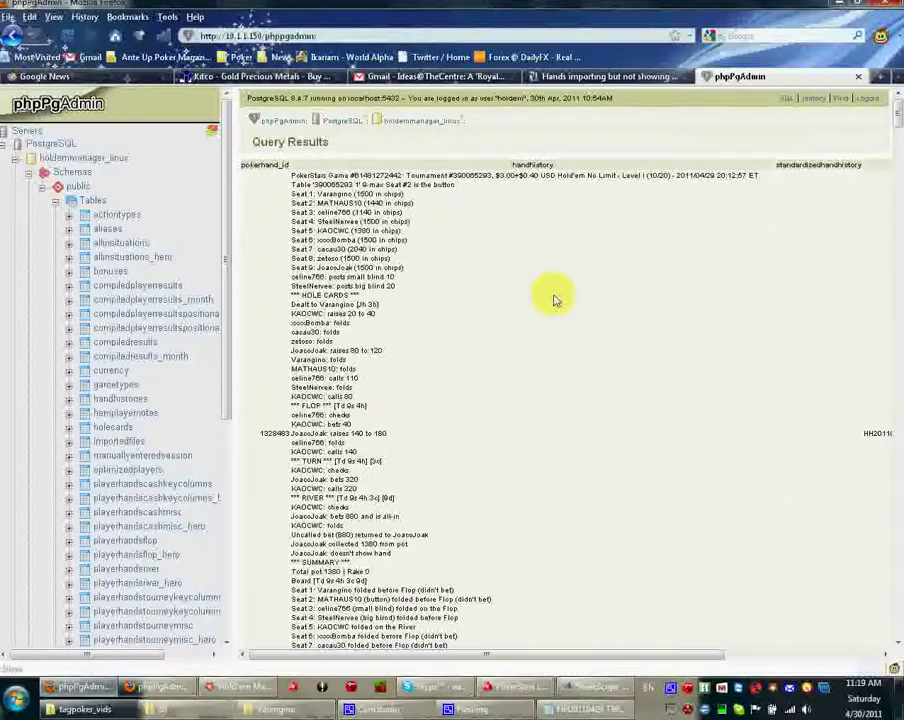
left_click_drag(224, 236, 224, 340)
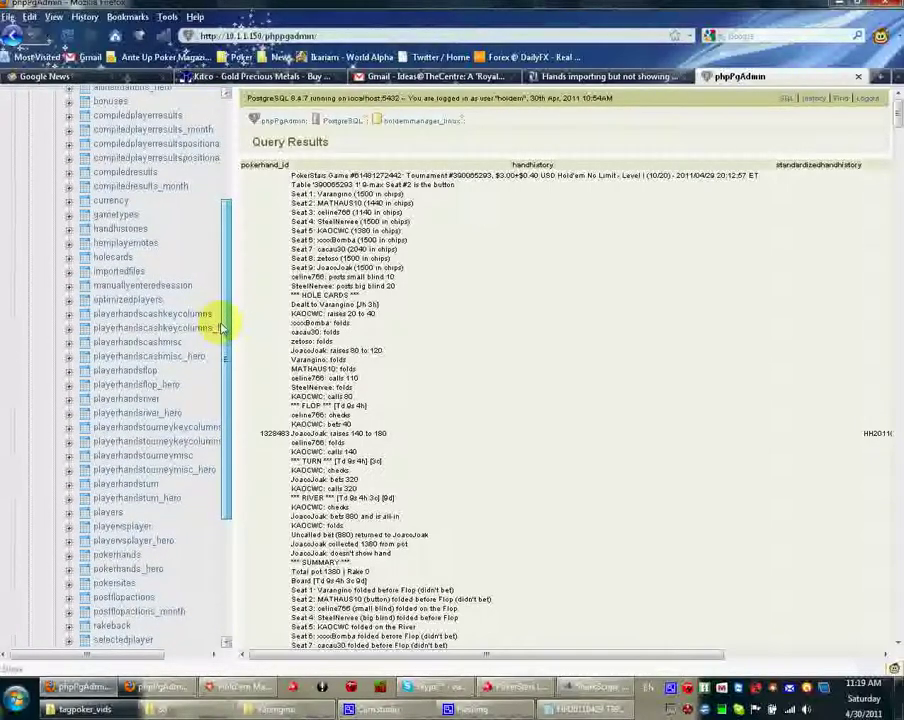
left_click(69, 229)
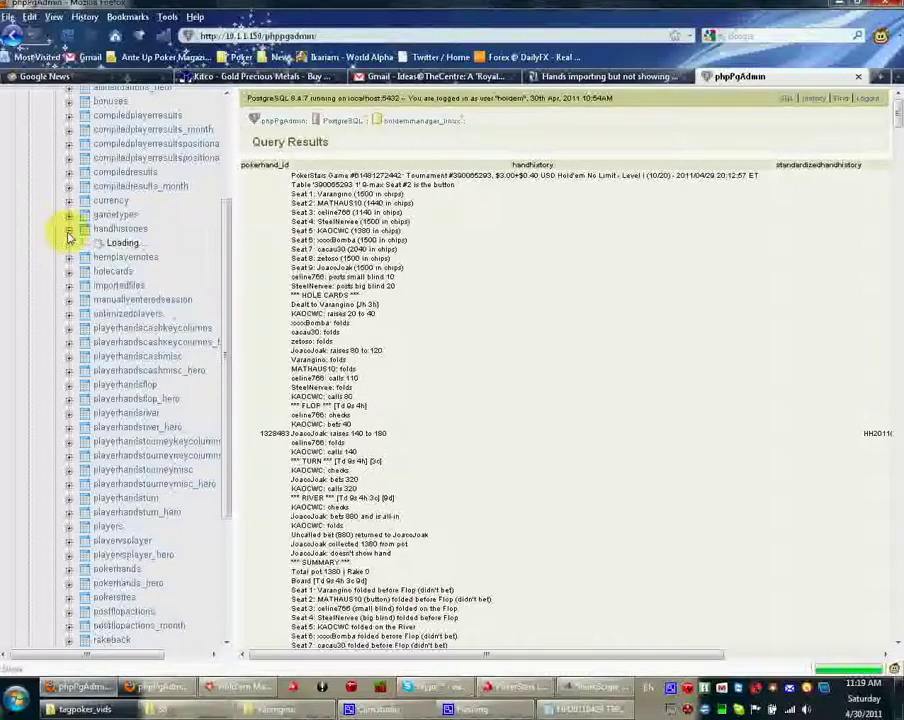
left_click(83, 242)
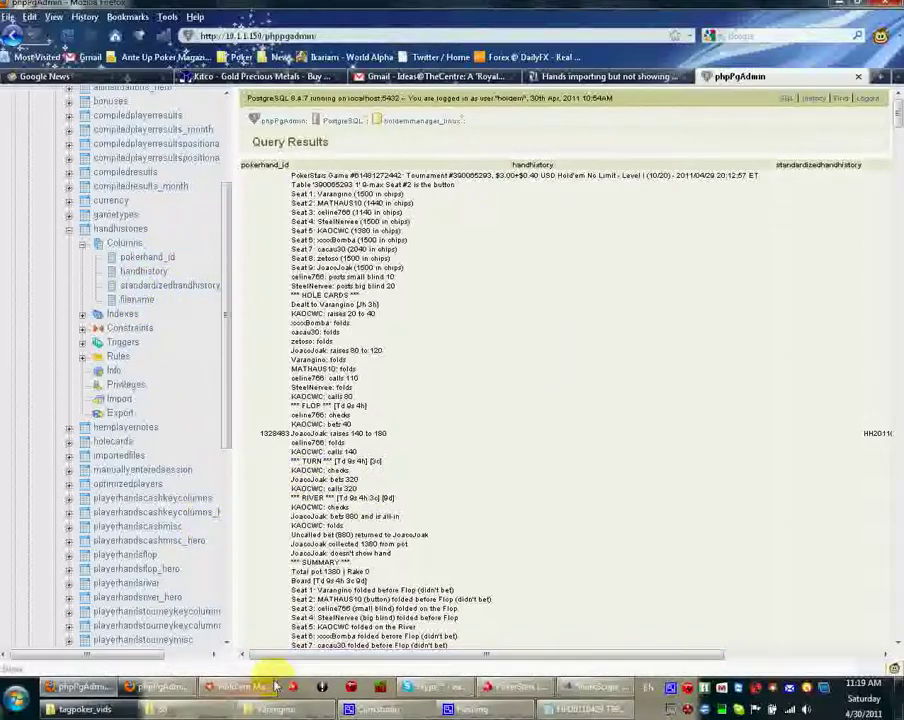
Step: Bring back the SQL query window, highlight the tournament number in the filename filter, and minimize the window
left_click(168, 689)
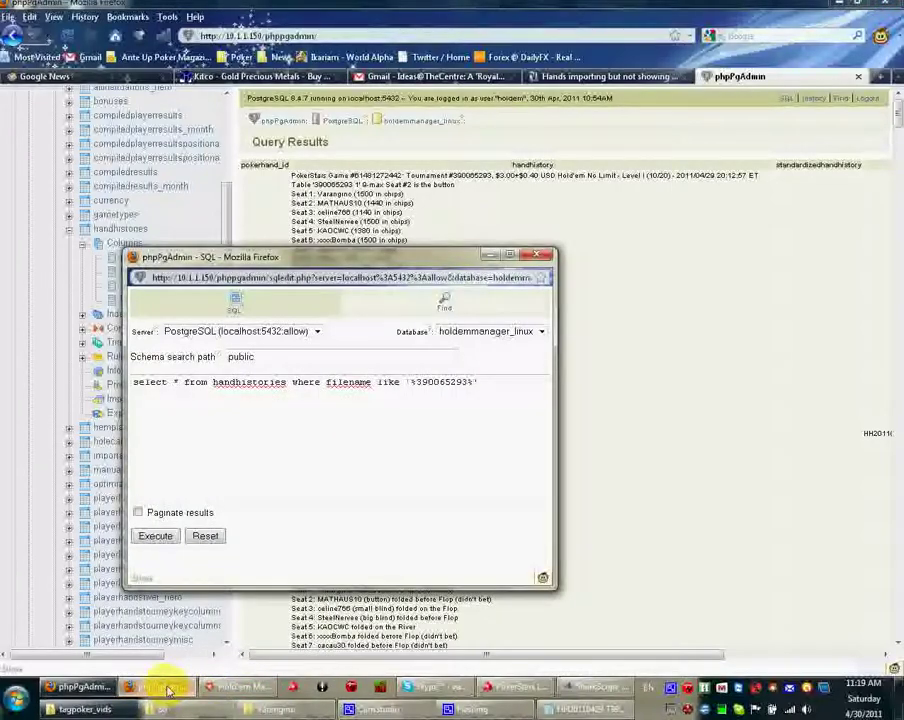
left_click_drag(348, 262, 397, 171)
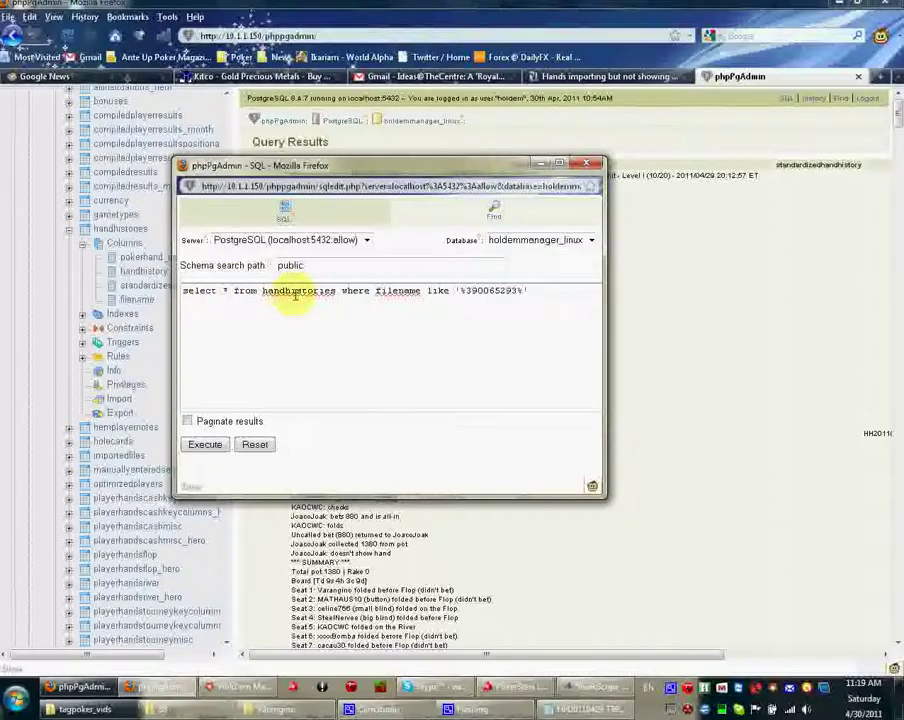
left_click_drag(466, 293, 517, 294)
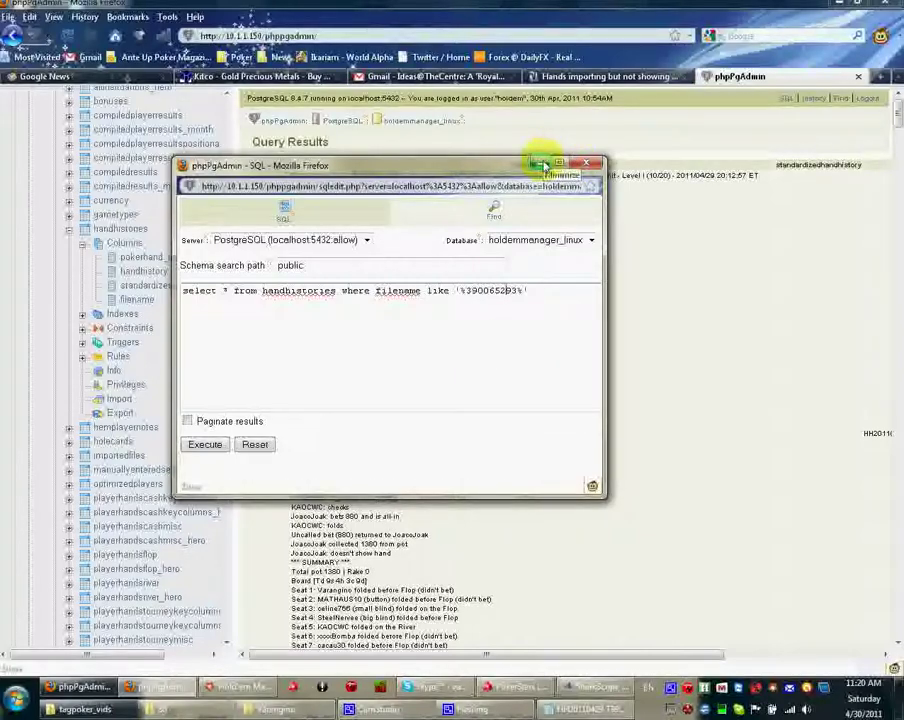
left_click(539, 164)
Step: Highlight the hole cards line of the first hand in the query results
mouse_move(898, 118)
left_mouse_down()
mouse_move(896, 125)
mouse_move(897, 112)
left_mouse_up()
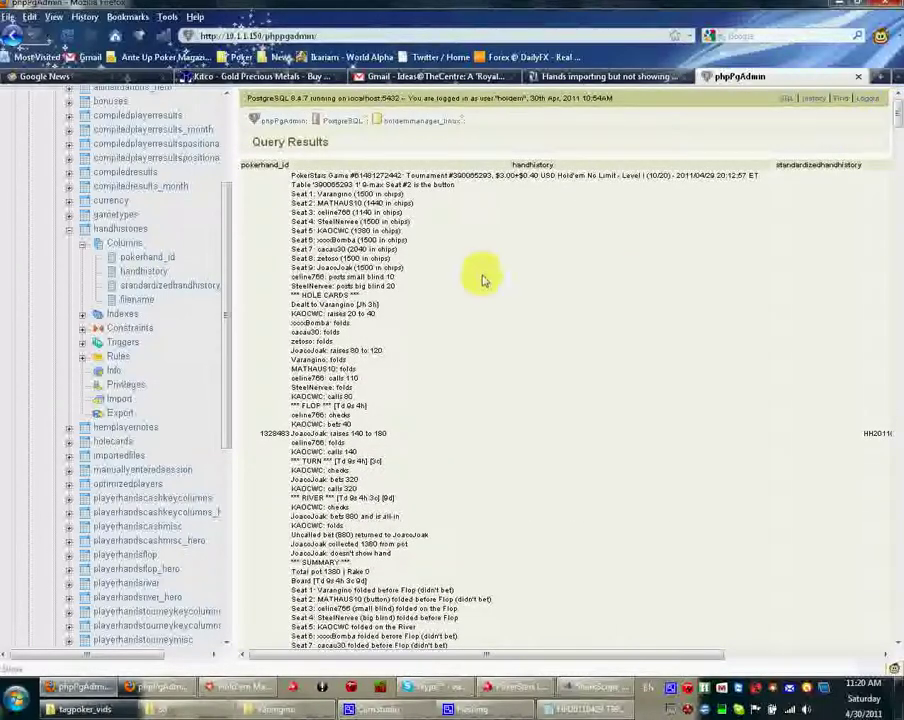
left_click_drag(380, 305, 260, 300)
left_click(424, 320)
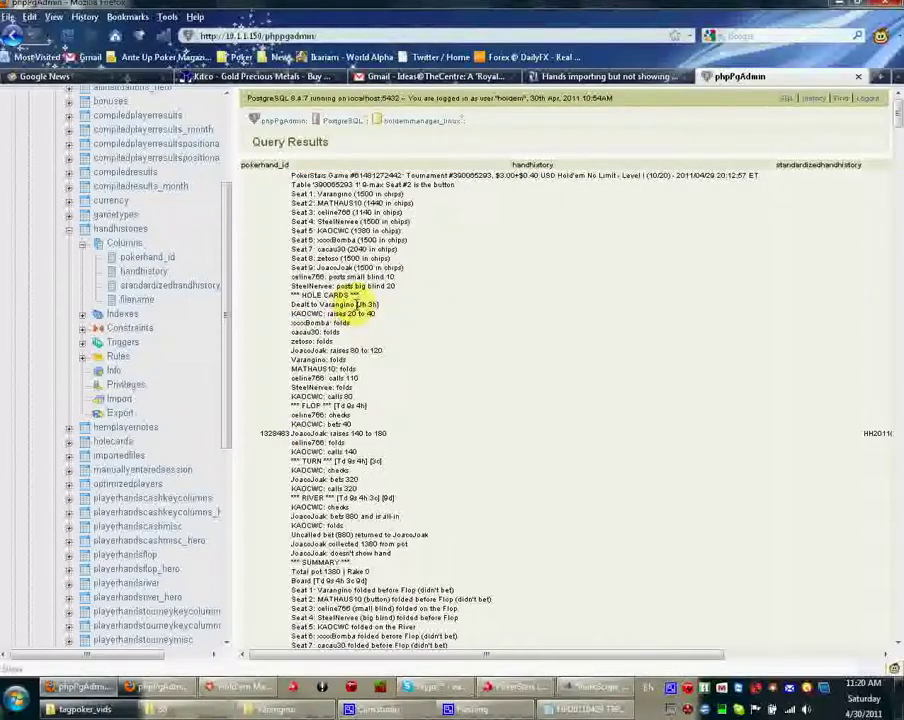
left_click(438, 311)
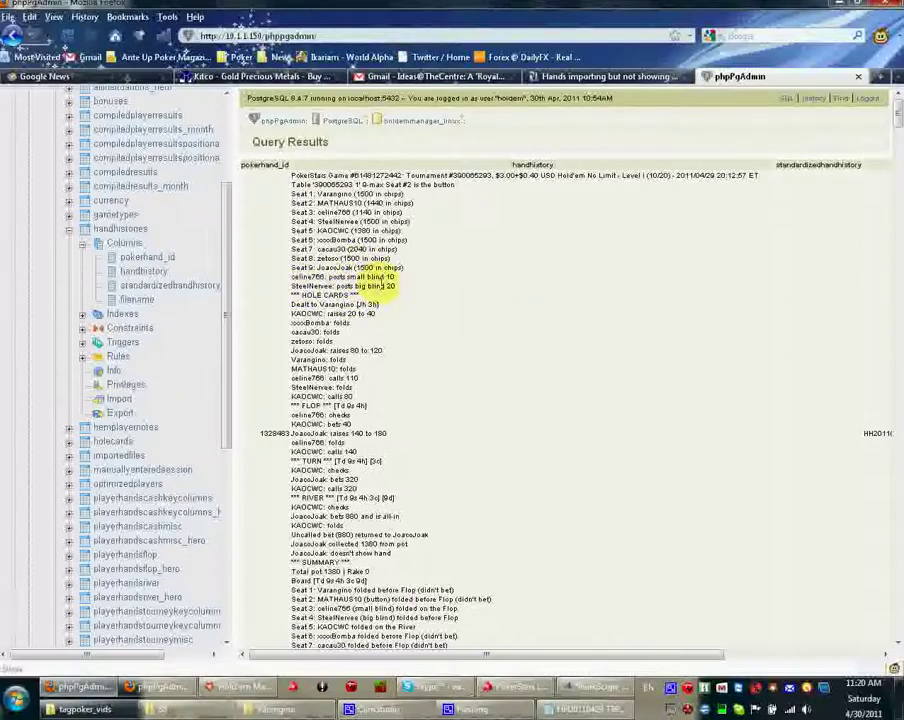
Step: Switch to the Notepad history file and highlight the hole cards dealt in the first and second hands
left_click(444, 690)
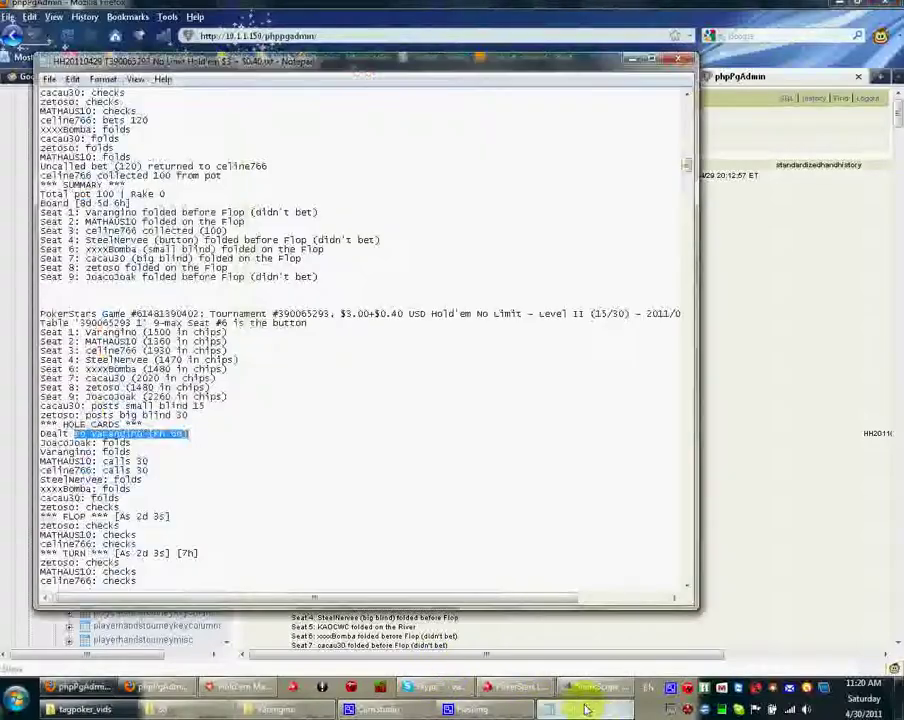
left_click_drag(680, 166, 679, 113)
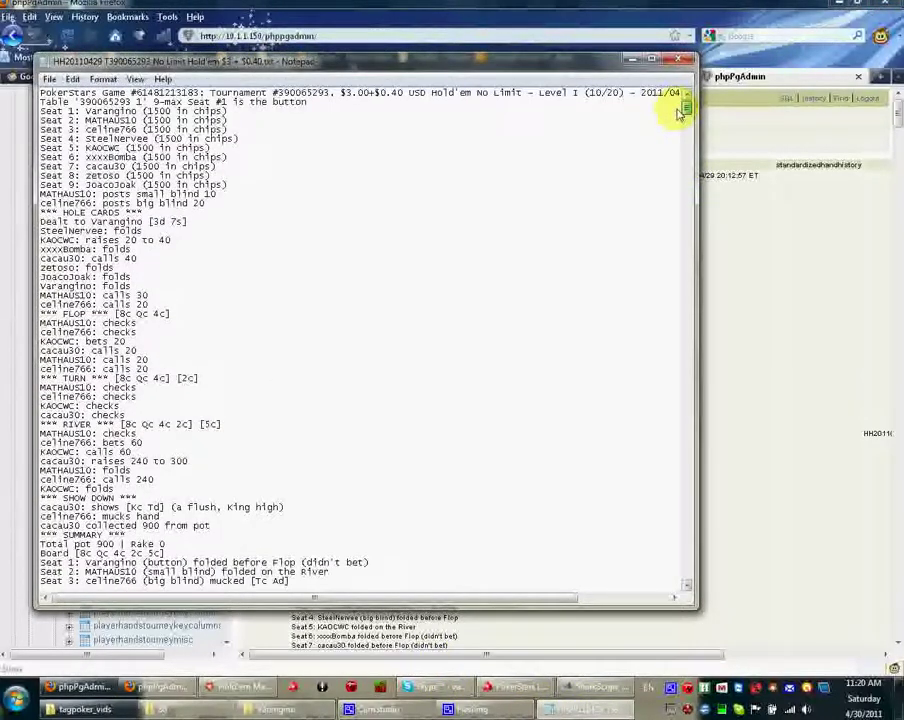
left_click_drag(188, 223, 157, 225)
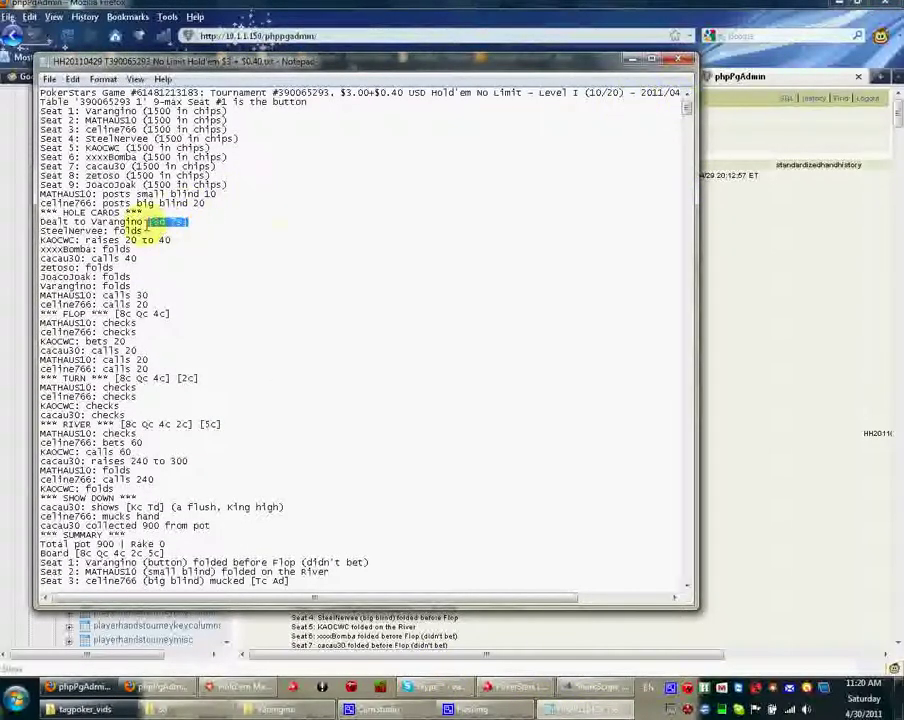
left_click(299, 246)
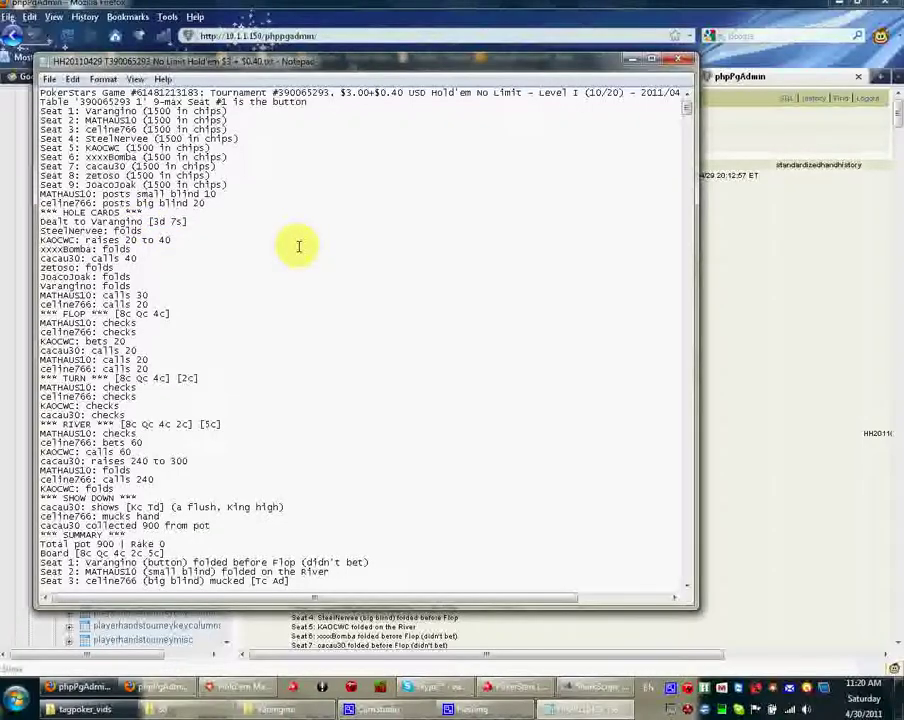
scroll(299, 246, "down", 4)
scroll(299, 244, "down", 11)
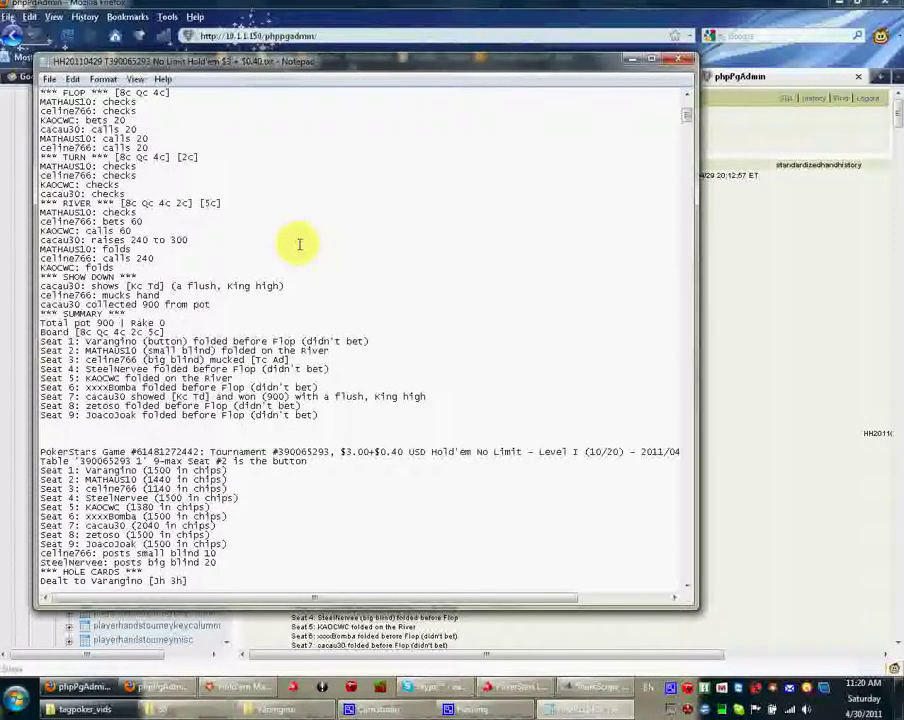
left_click_drag(202, 389, 140, 389)
left_click(292, 410)
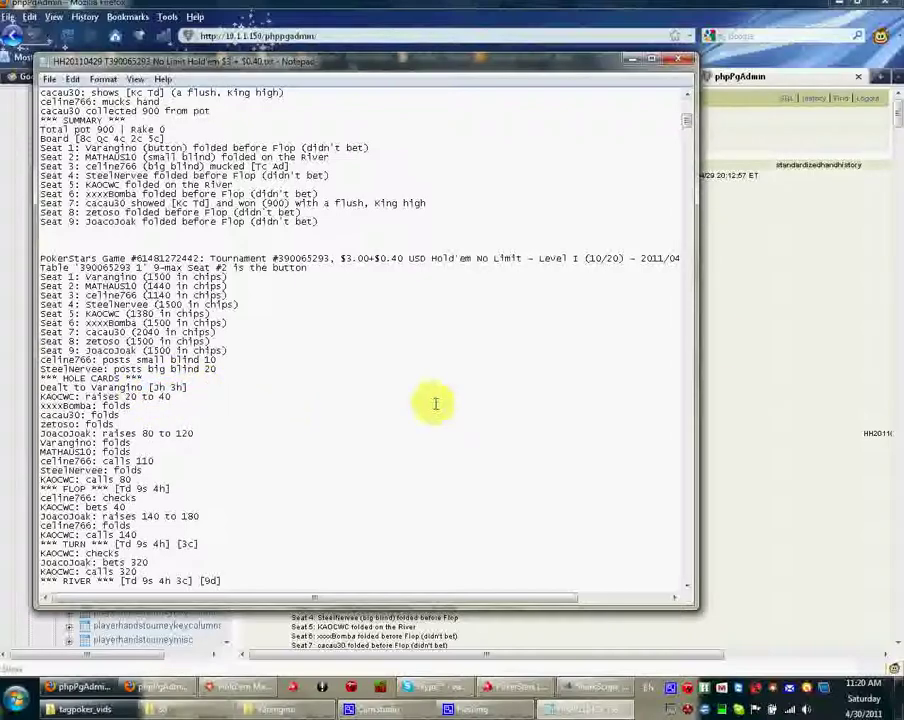
Step: Return to phpPgAdmin and examine the first hand record in the query results
left_click(733, 340)
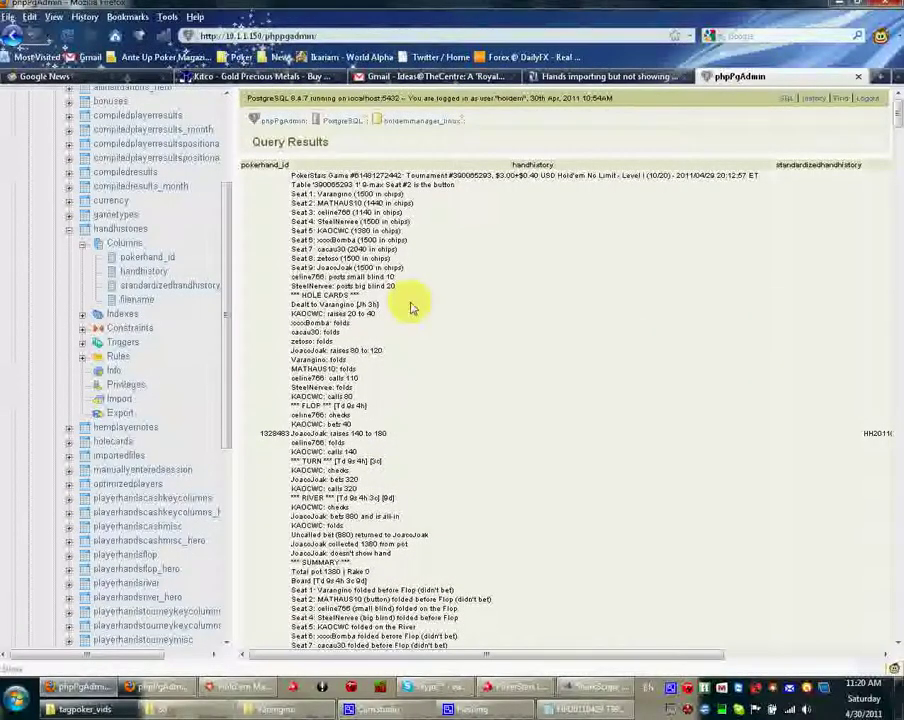
scroll(636, 340, "down", 3)
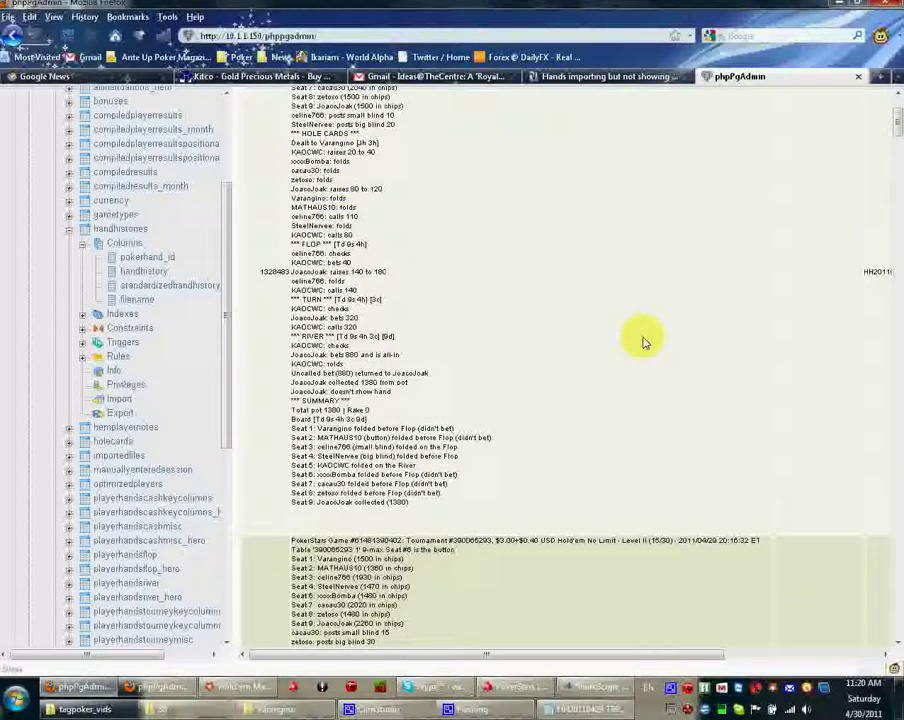
scroll(590, 330, "up", 3)
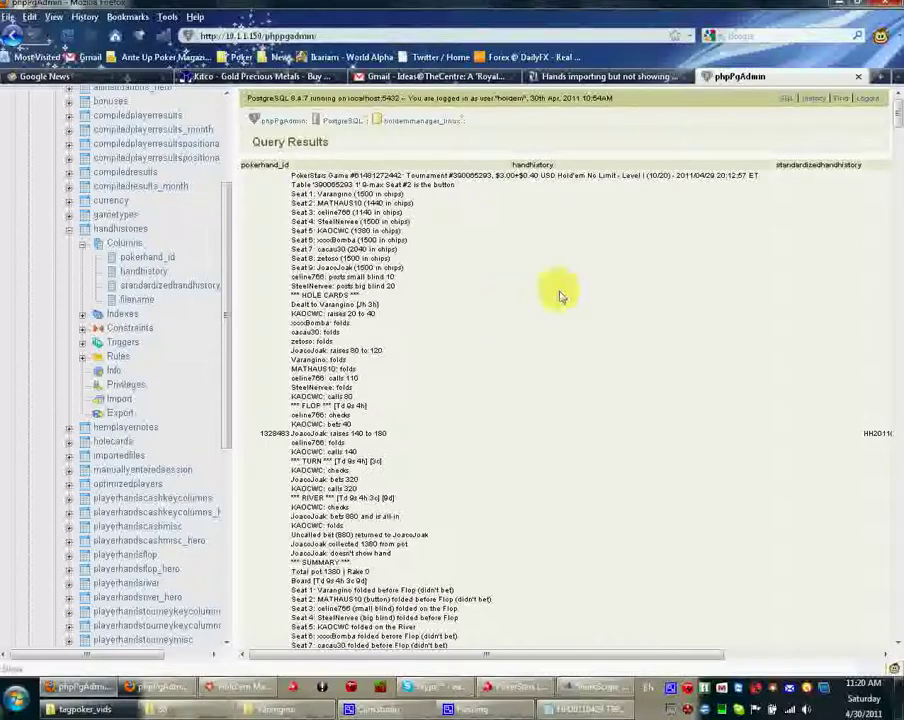
Step: Find the hole cards in the second returned hand record and check for them in Hold'em Manager's hand list
scroll(556, 296, "down", 3)
scroll(560, 298, "down", 8)
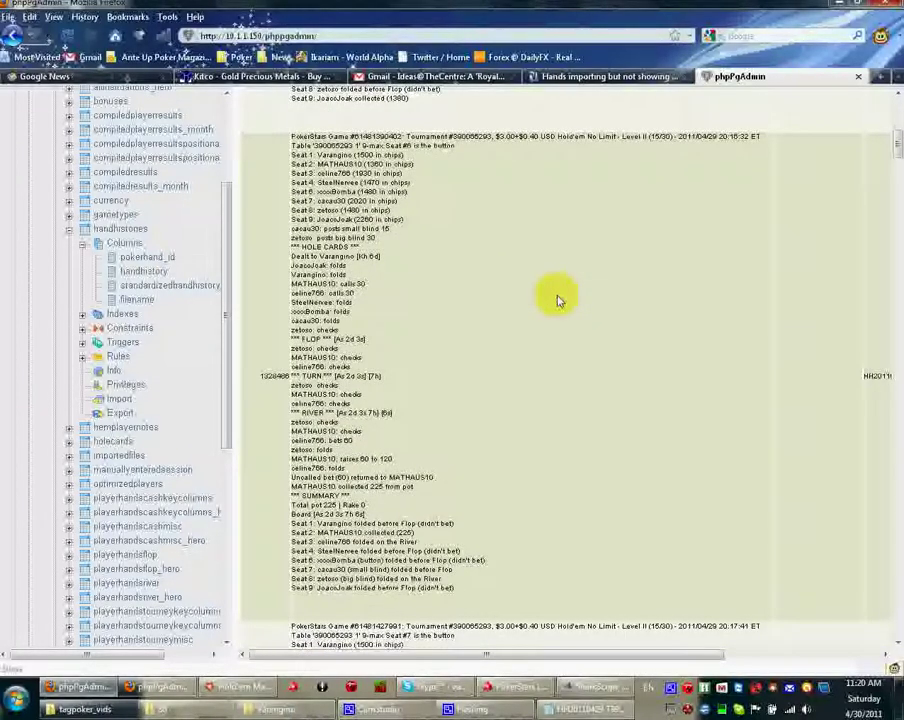
scroll(558, 300, "down", 2)
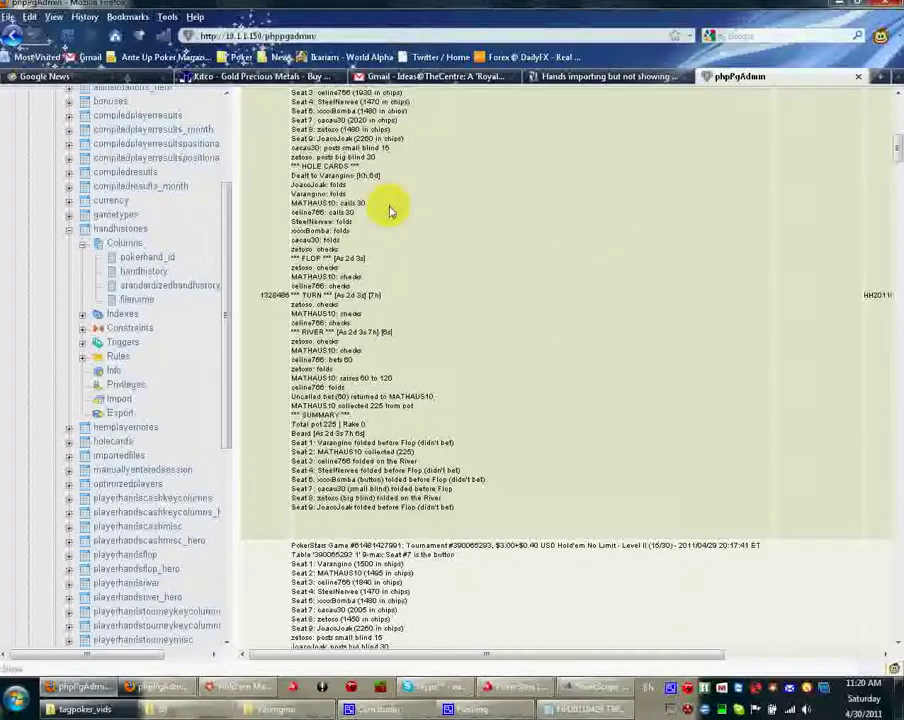
scroll(530, 225, "up", 4)
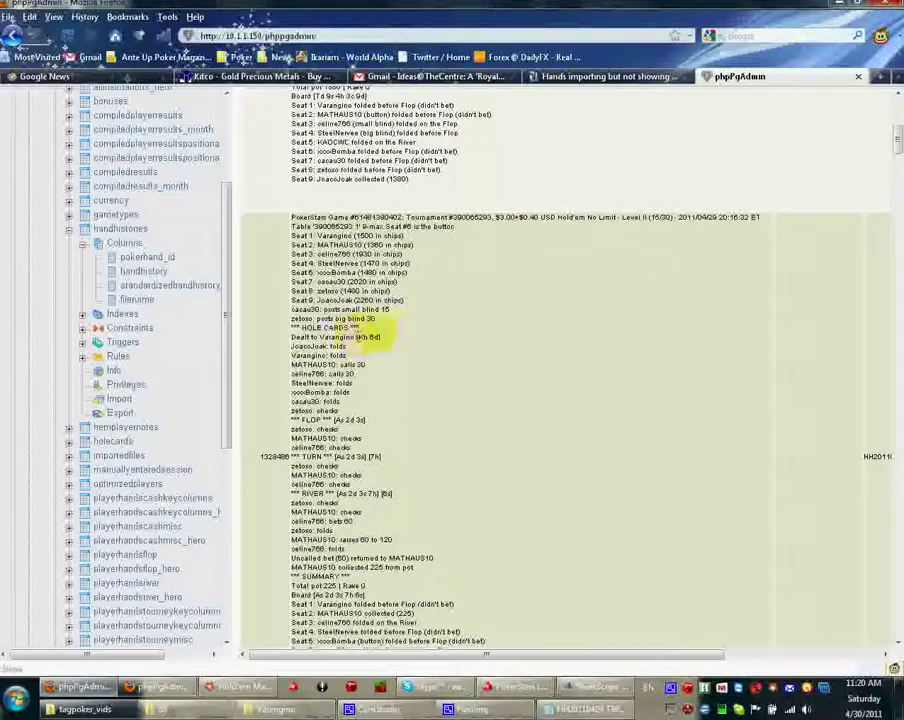
left_click(436, 339)
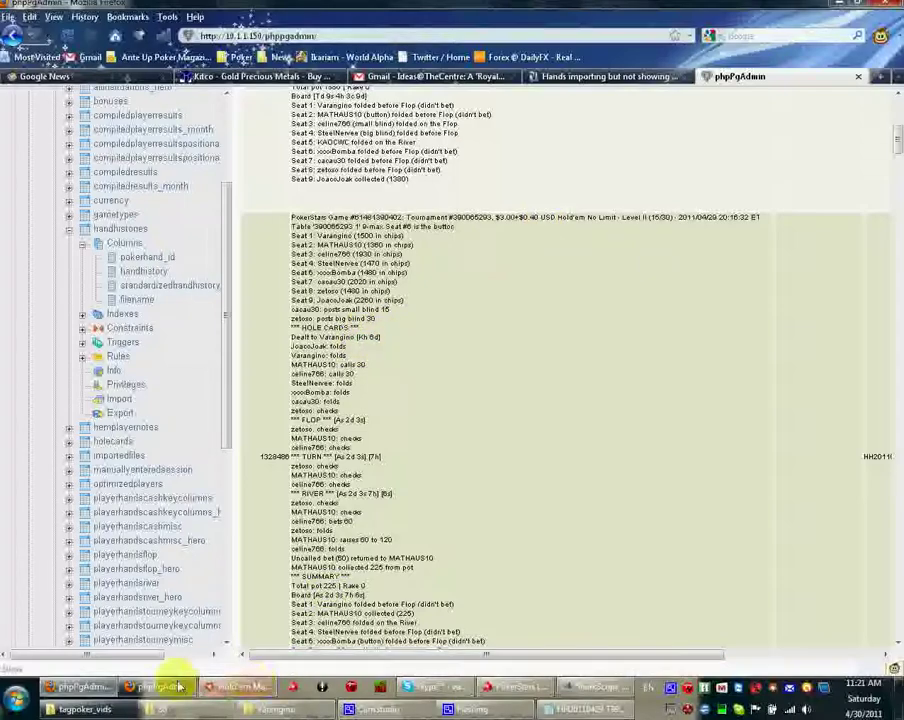
left_click(228, 686)
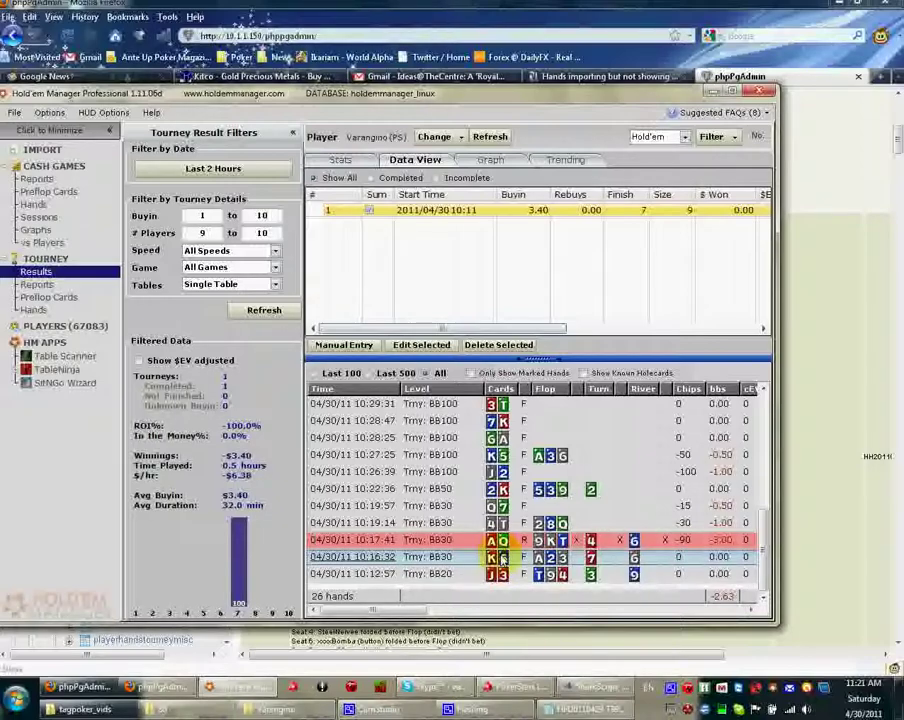
Step: Switch to the Notepad history file and highlight the hole cards dealt in the third hand
left_click(570, 707)
scroll(334, 325, "down", 2)
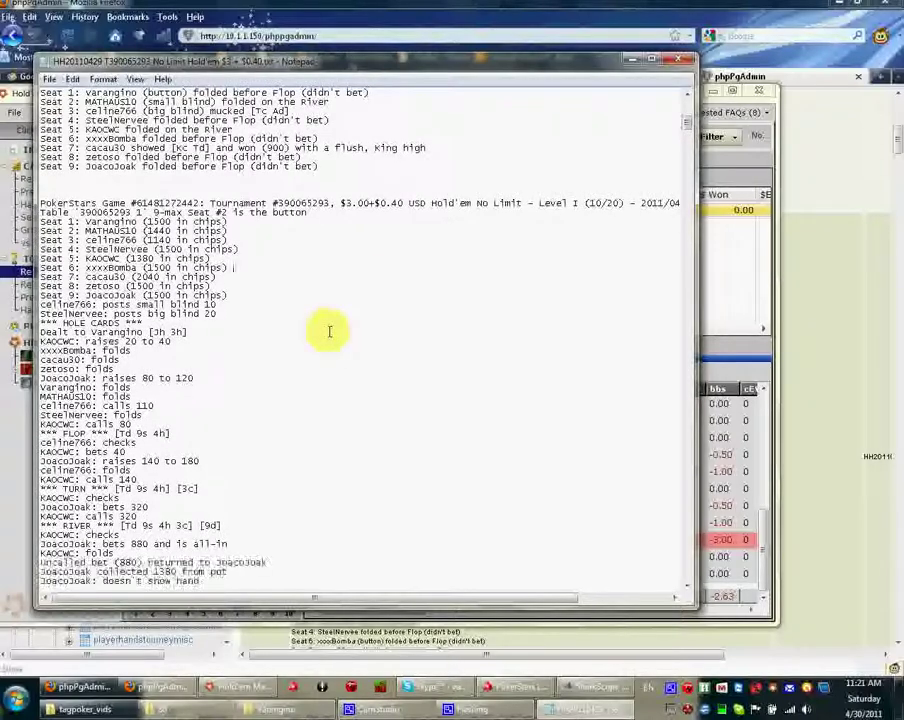
scroll(334, 298, "down", 4)
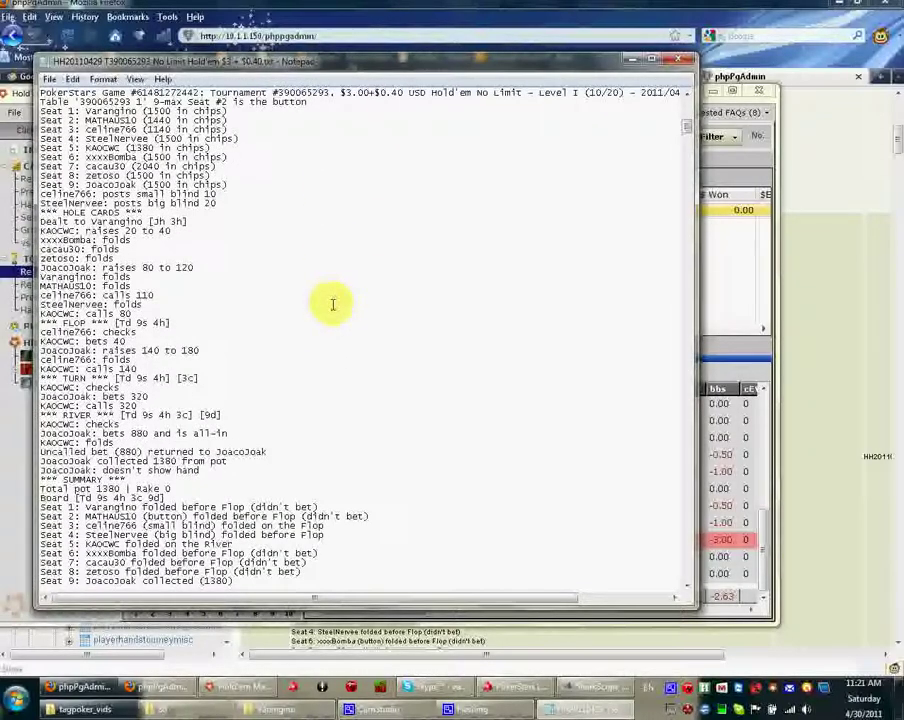
scroll(377, 258, "down", 6)
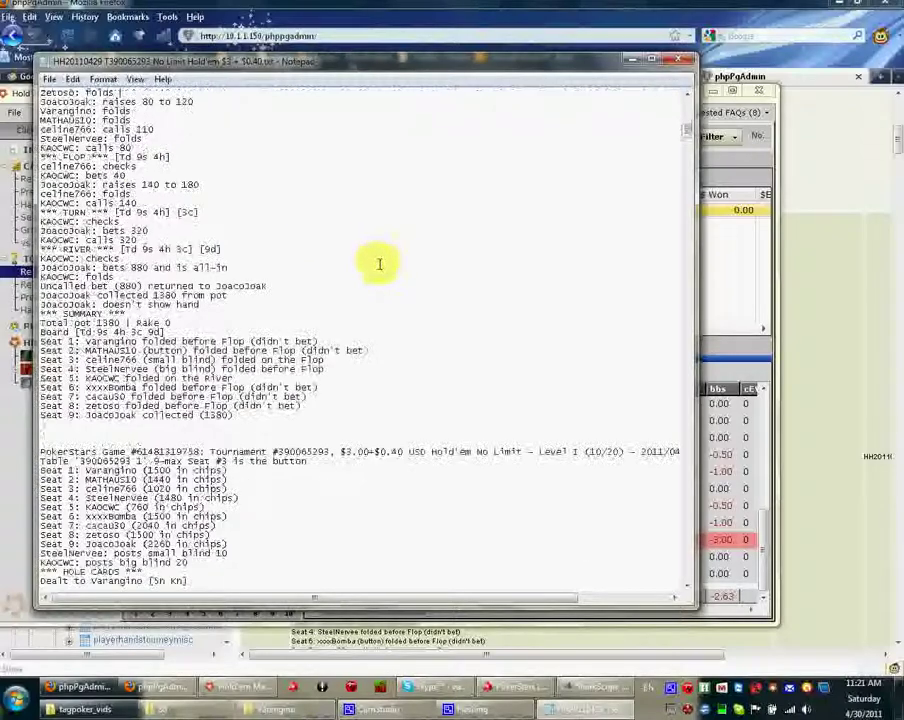
scroll(376, 262, "down", 4)
left_click_drag(195, 470, 155, 468)
left_click(334, 466)
Step: Find the fourth hand in the history file and highlight its dealt hole cards
scroll(340, 455, "down", 10)
scroll(353, 446, "down", 9)
left_click_drag(198, 433, 152, 433)
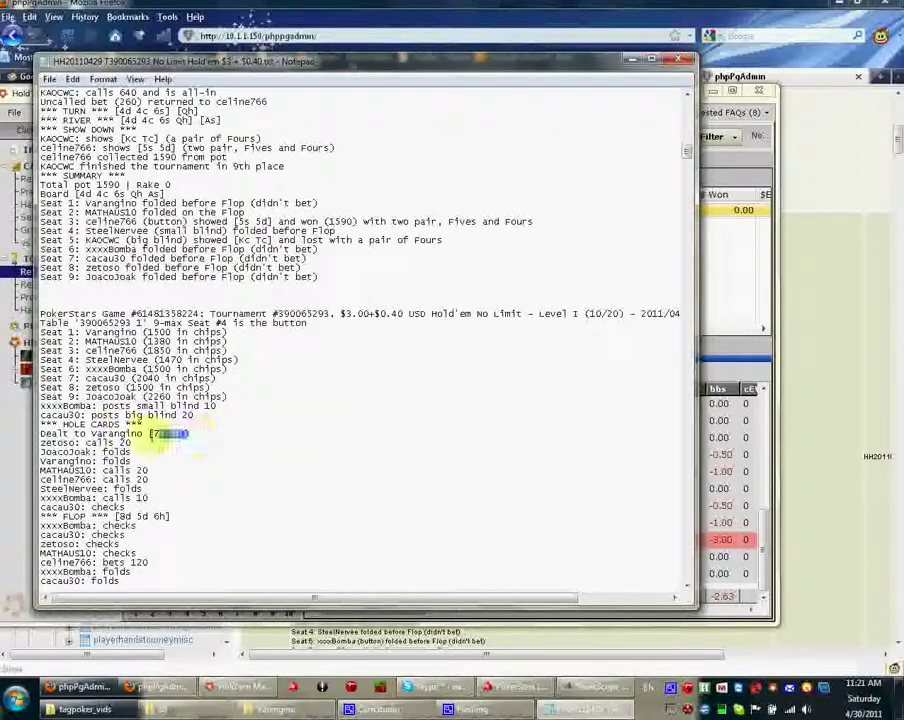
left_click(354, 414)
Step: Find the fifth hand in the history file and highlight its dealt hole cards
scroll(354, 414, "down", 10)
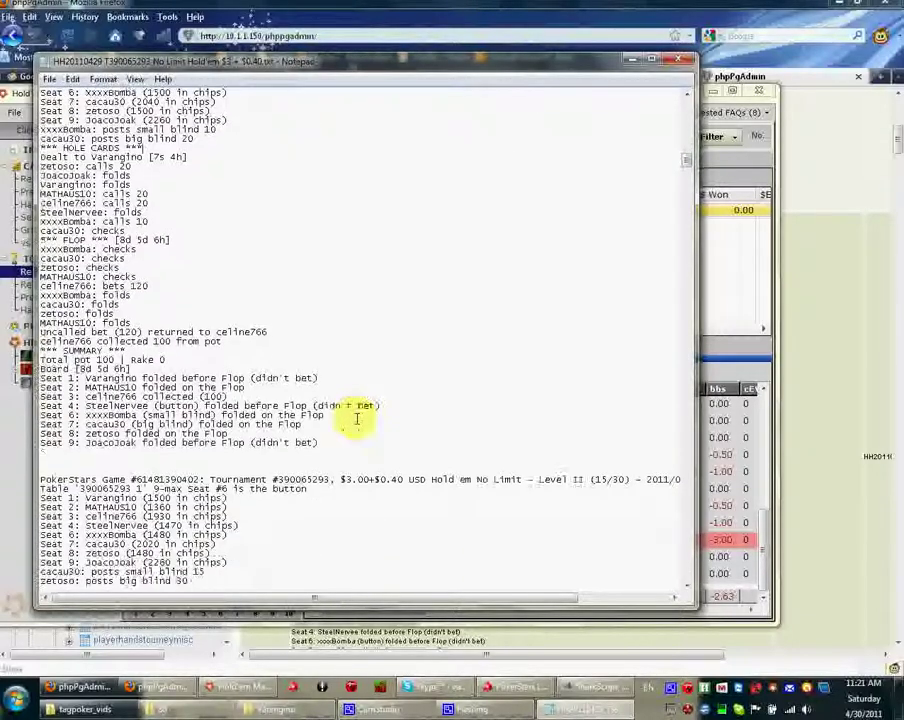
scroll(356, 420, "down", 6)
left_click_drag(188, 433, 135, 435)
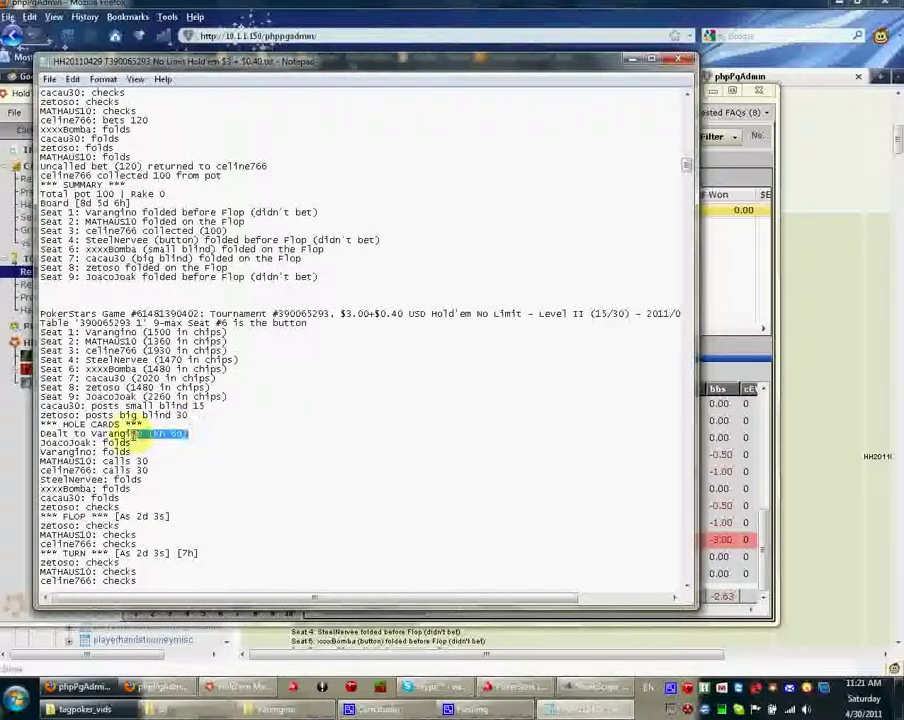
left_click(301, 427)
Step: Compare the hand records in the phpPgAdmin query results with Hold'em Manager's tournament hand list
left_click(831, 406)
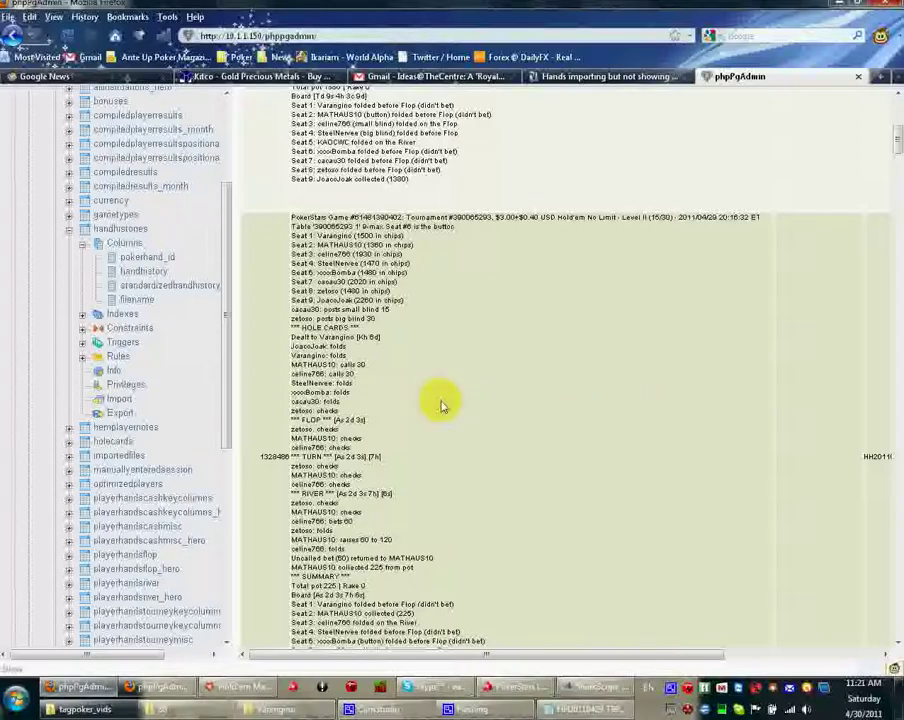
left_click(244, 689)
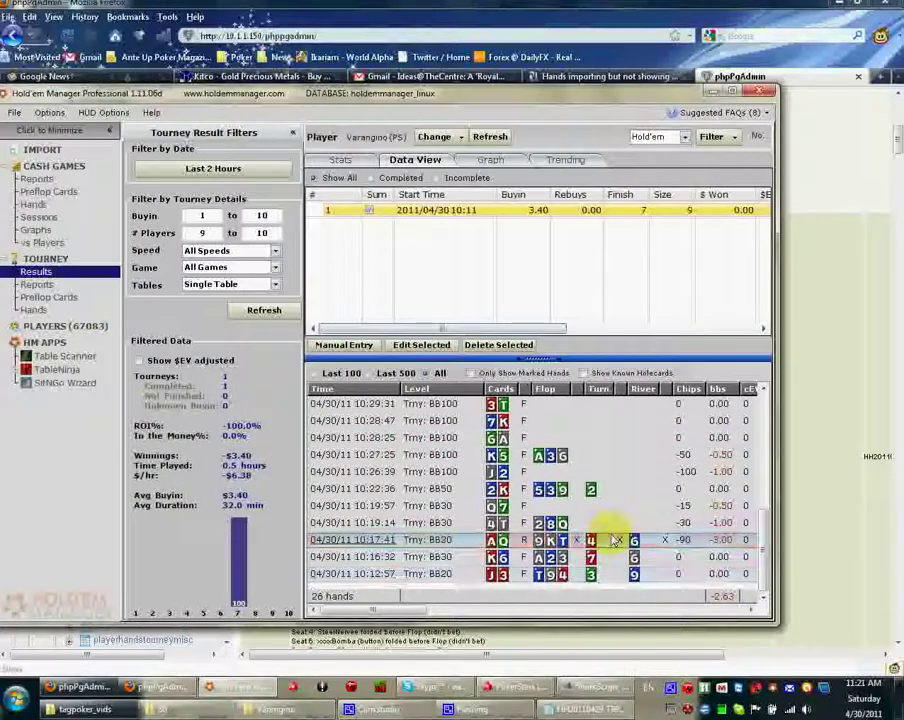
left_click(836, 521)
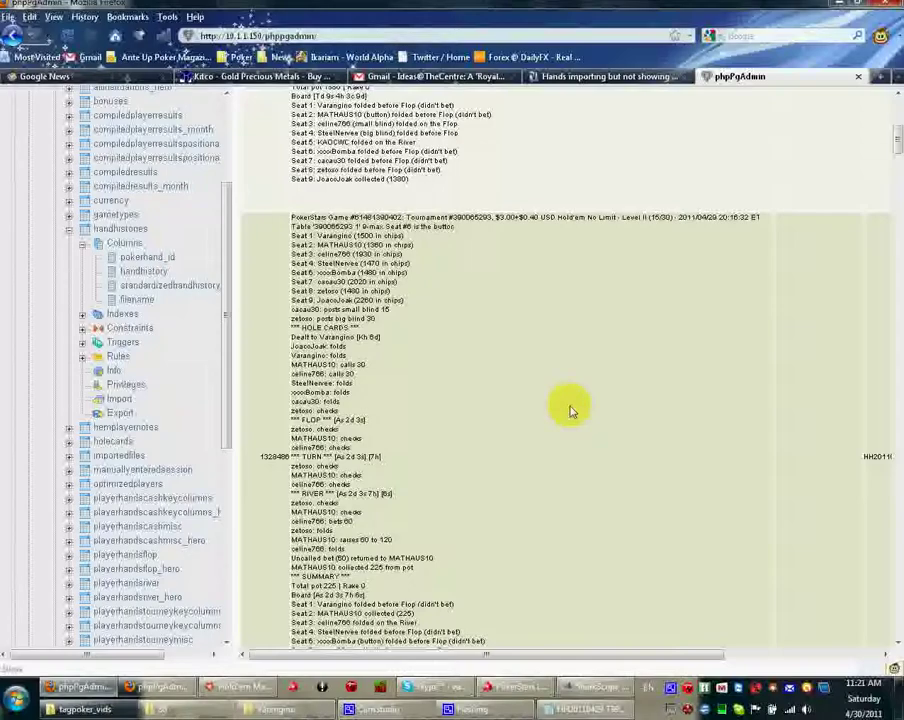
scroll(575, 410, "down", 5)
scroll(620, 412, "up", 2)
scroll(626, 410, "down", 3)
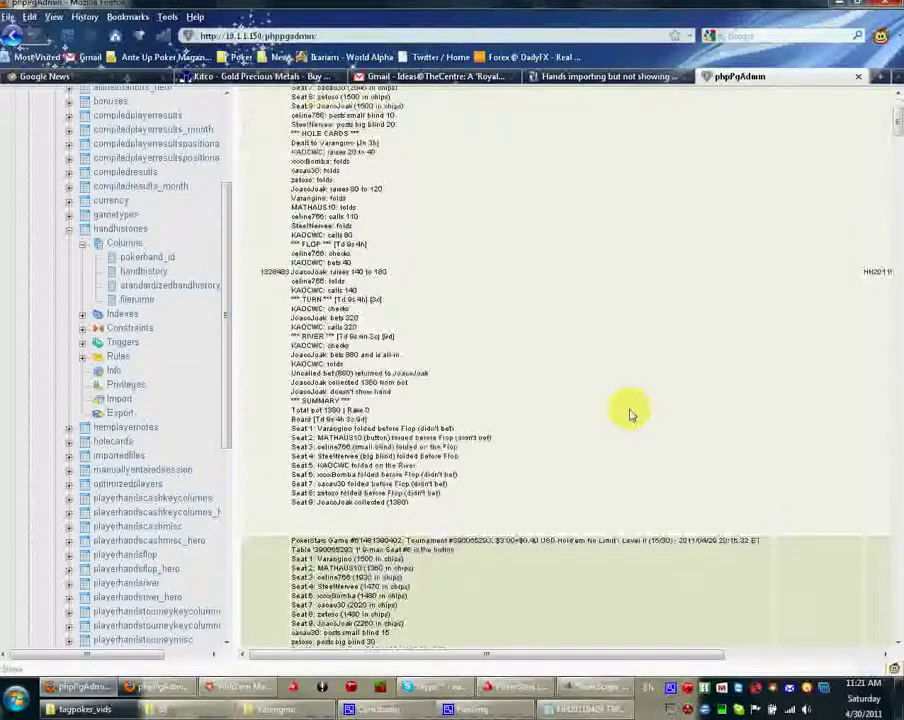
scroll(624, 410, "up", 3)
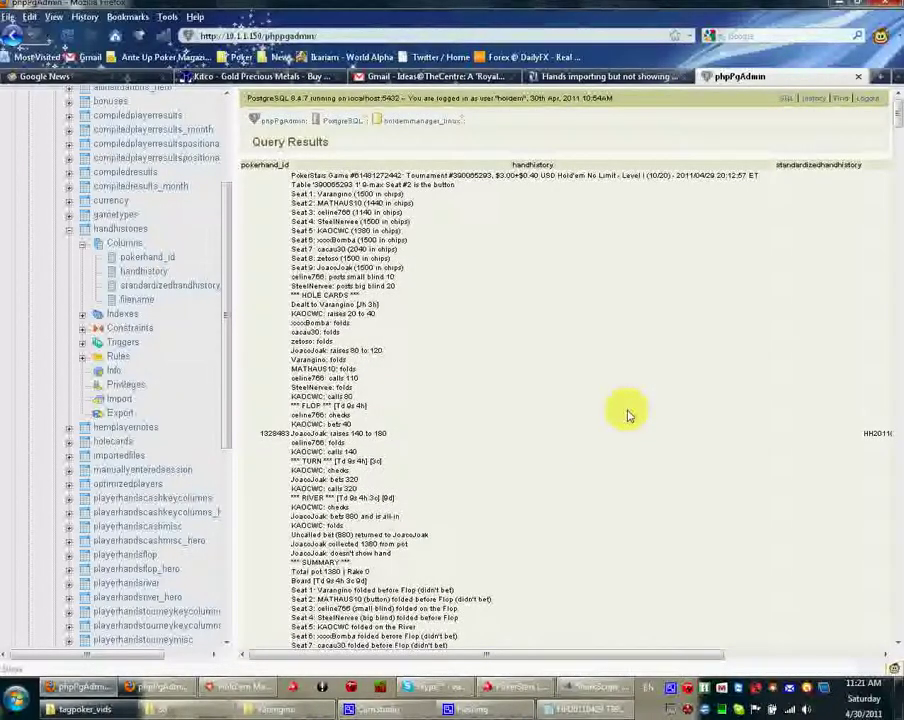
Step: Review the first two hand records in the phpPgAdmin query results and check the earliest hands in Hold'em Manager's tournament list
left_click_drag(672, 661, 560, 652)
scroll(566, 388, "down", 2)
scroll(566, 386, "down", 5)
scroll(566, 384, "up", 5)
scroll(566, 384, "up", 2)
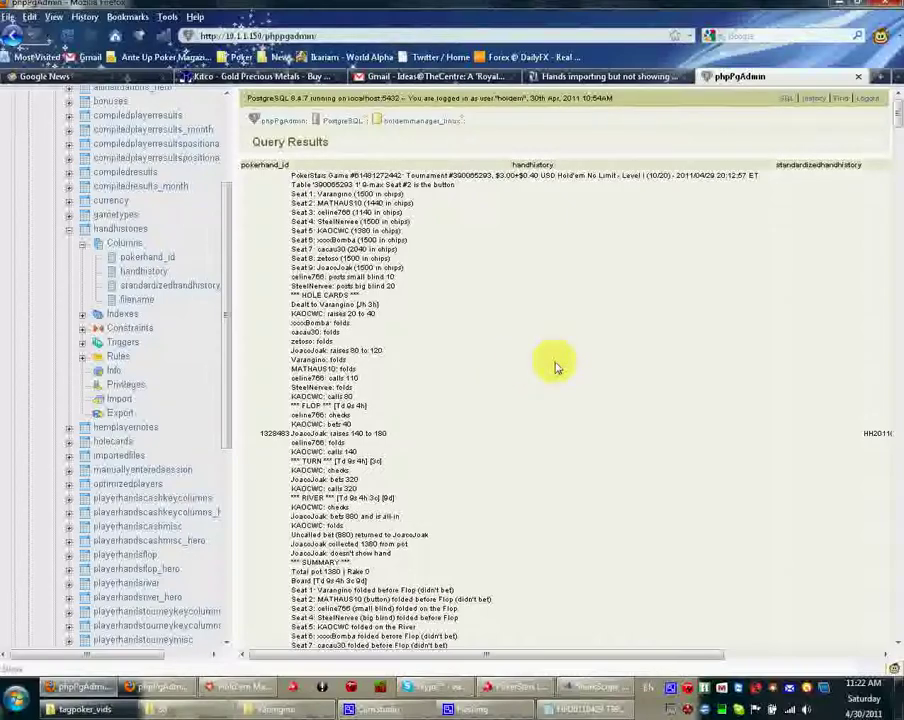
scroll(556, 367, "down", 5)
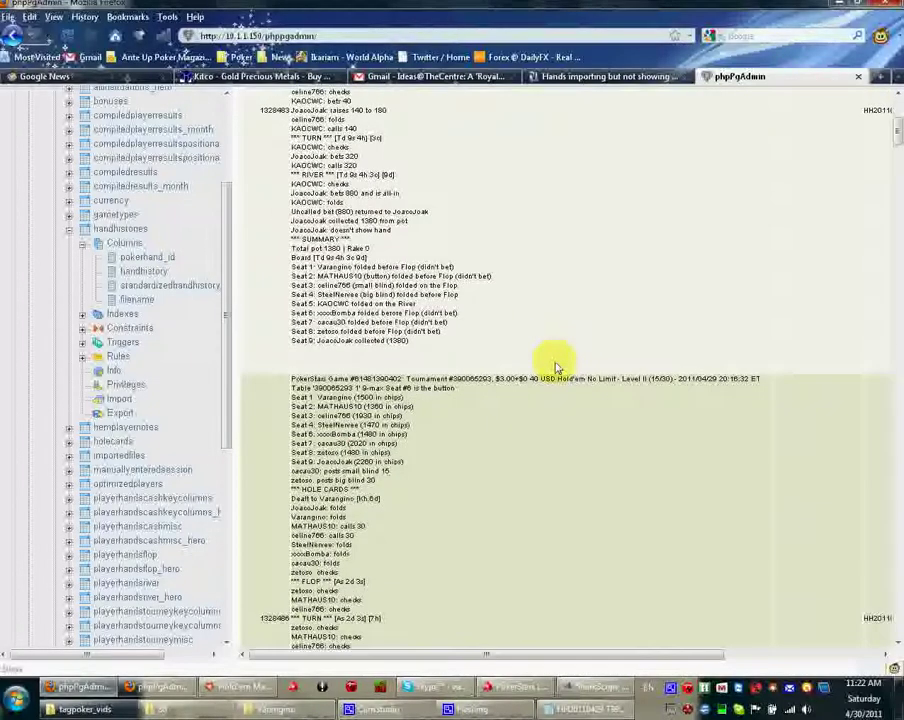
scroll(556, 367, "up", 5)
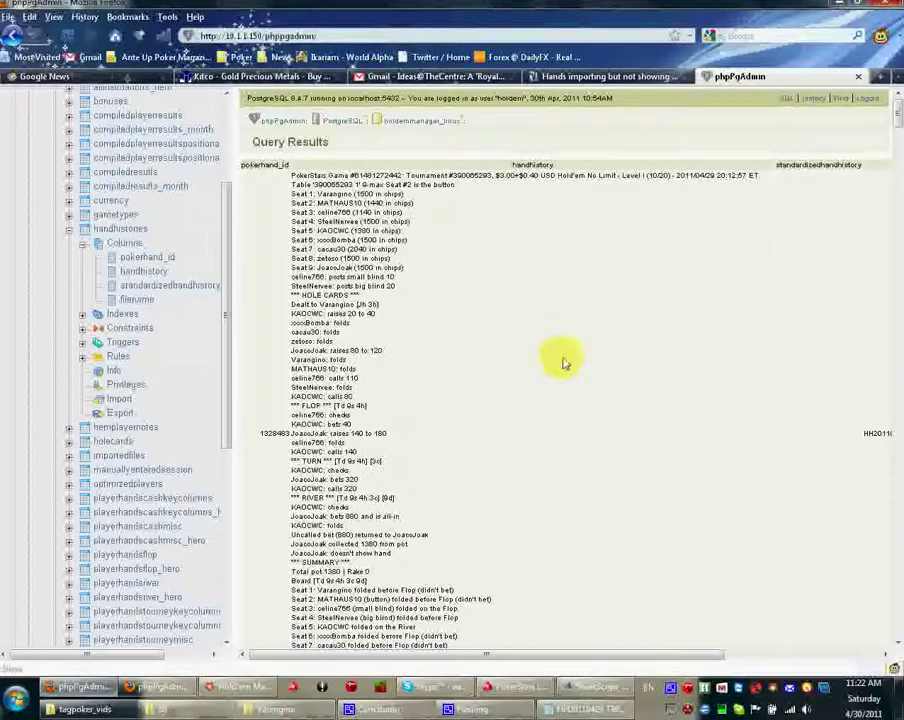
mouse_move(660, 656)
left_mouse_down()
mouse_move(850, 652)
mouse_move(655, 652)
left_mouse_up()
left_click(238, 688)
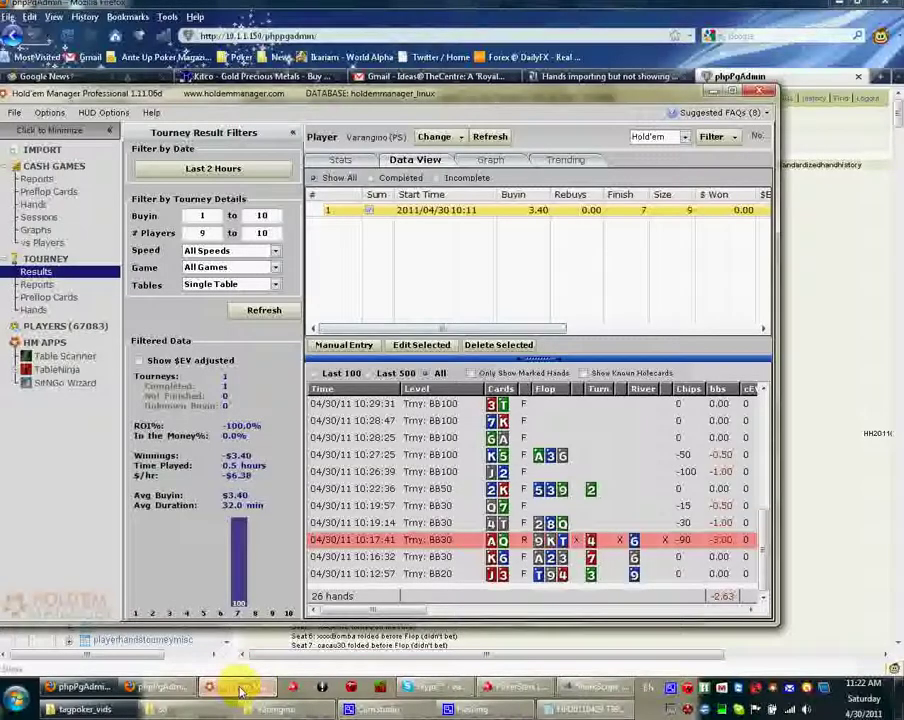
left_click(828, 354)
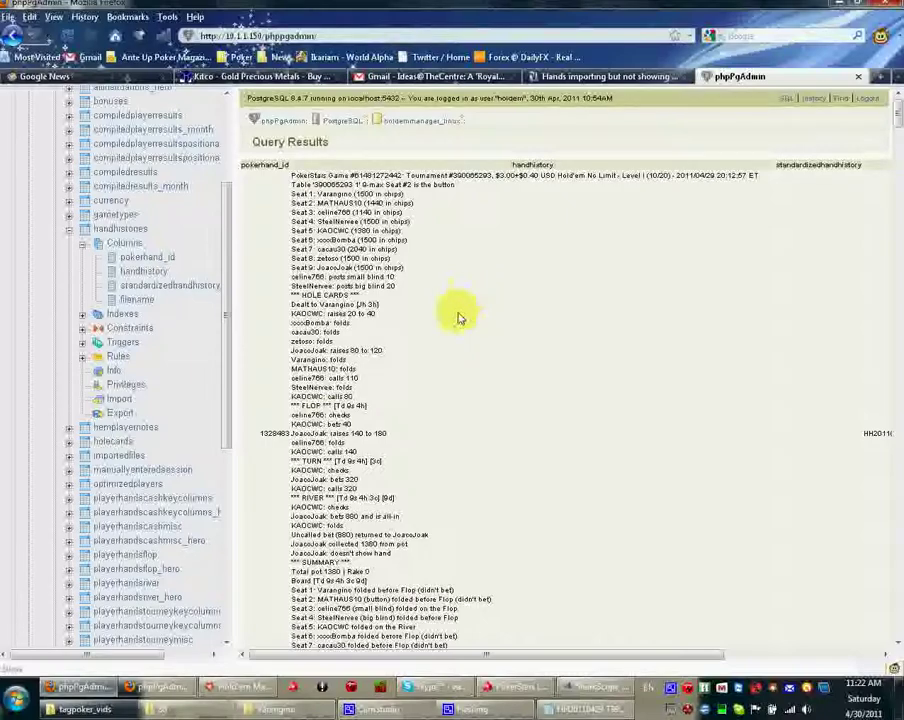
Step: Launch pgAdmin III and connect to the linuxbox server at 10.1.1.150:5432
left_click(34, 690)
left_click(99, 388)
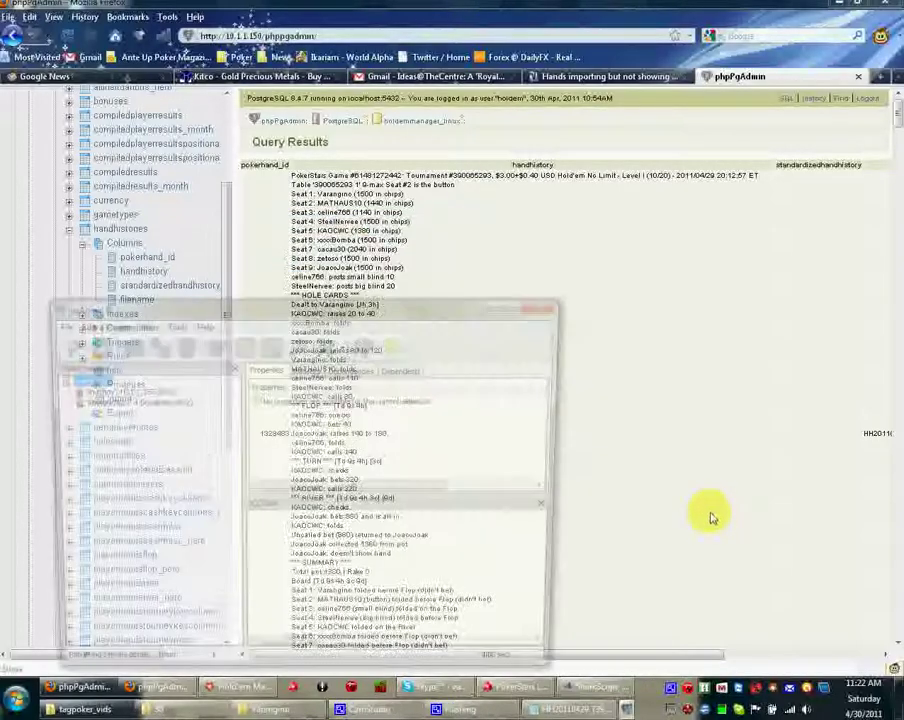
left_click(110, 390)
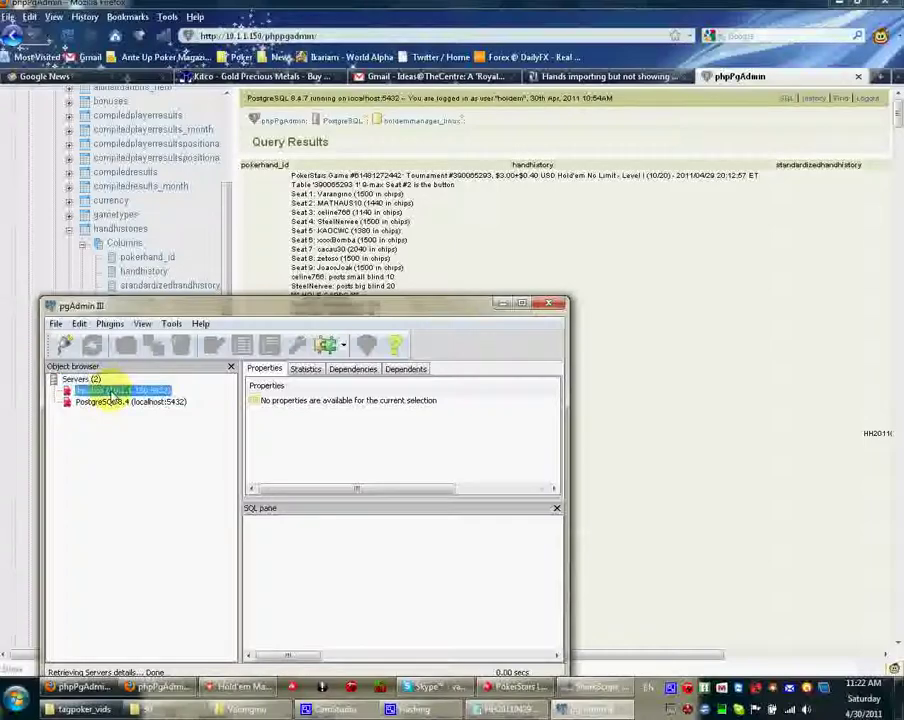
double_click(110, 390)
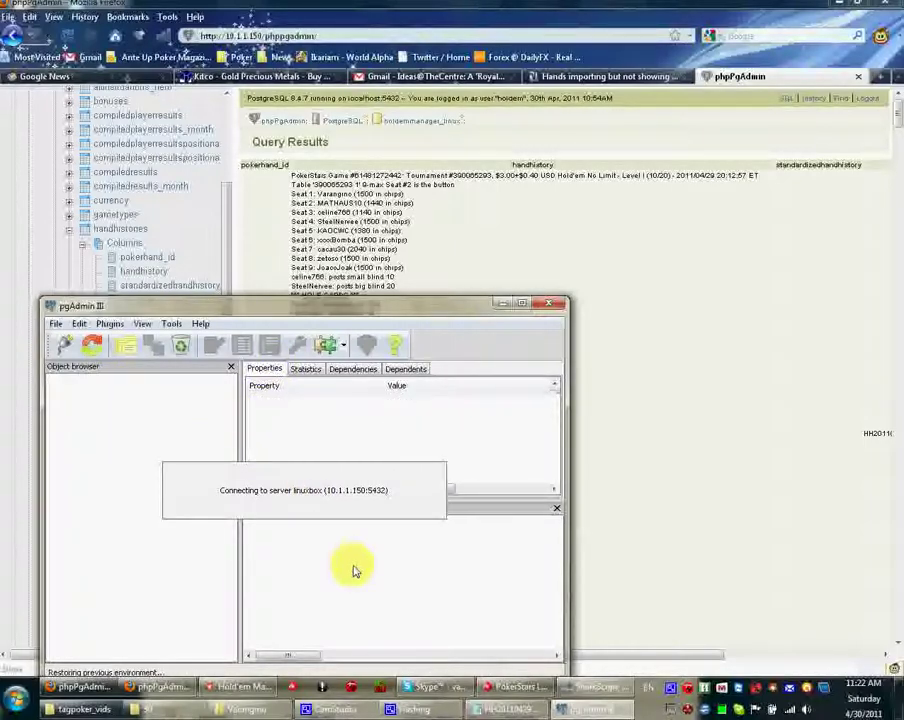
Step: Reposition the pgAdmin III window clear of the screen's lower edge and enlarge its SQL pane
left_click_drag(300, 306, 378, 175)
left_click_drag(642, 540, 834, 650)
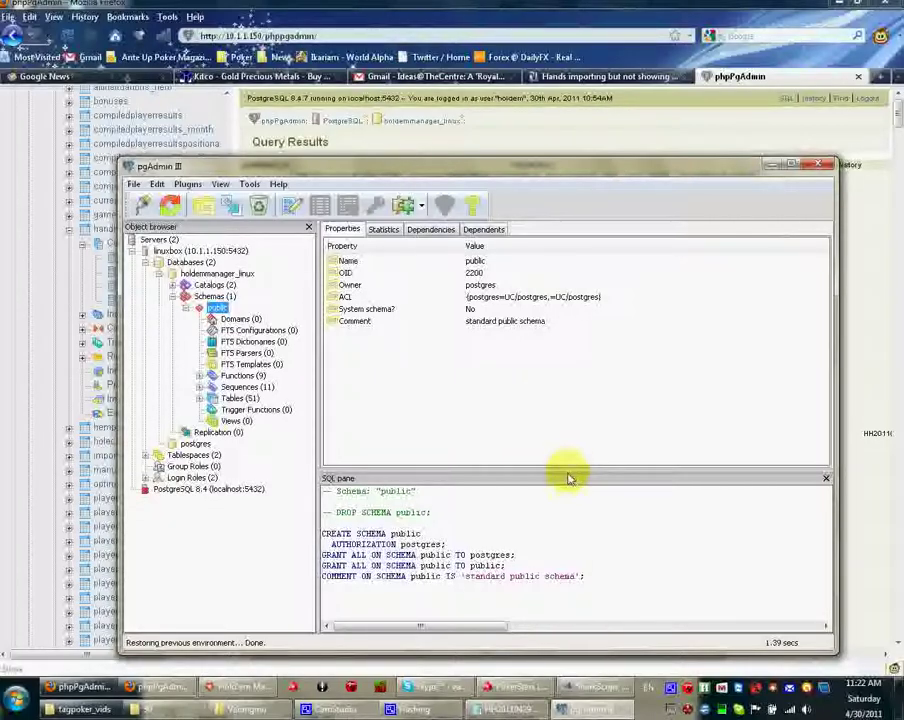
left_click_drag(568, 470, 560, 412)
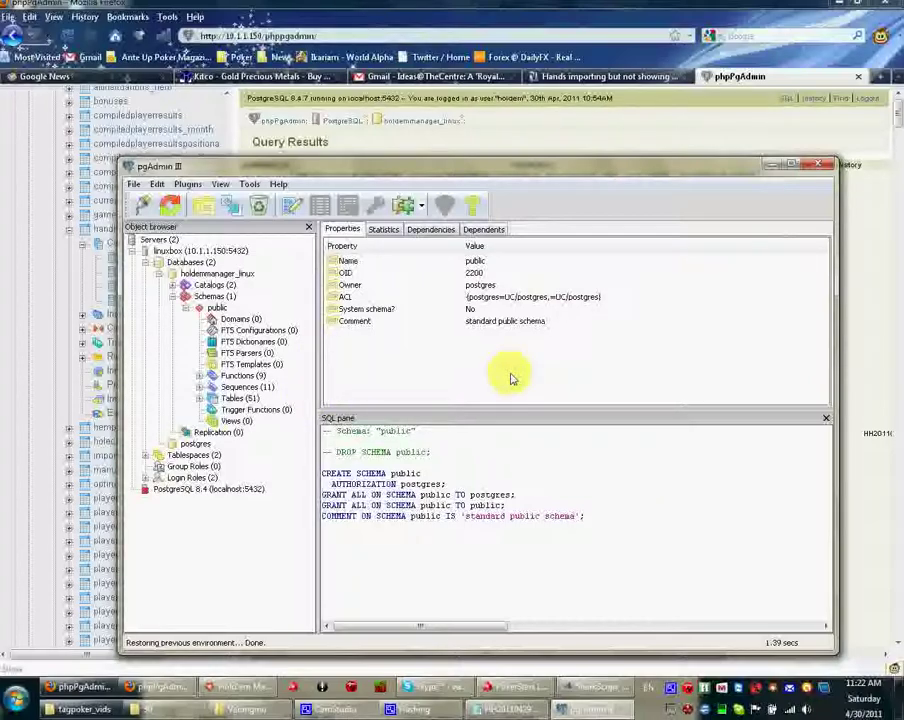
Step: Ping 10.1.1.150 from a Windows command prompt and return to the phpPgAdmin query results
left_click(20, 697)
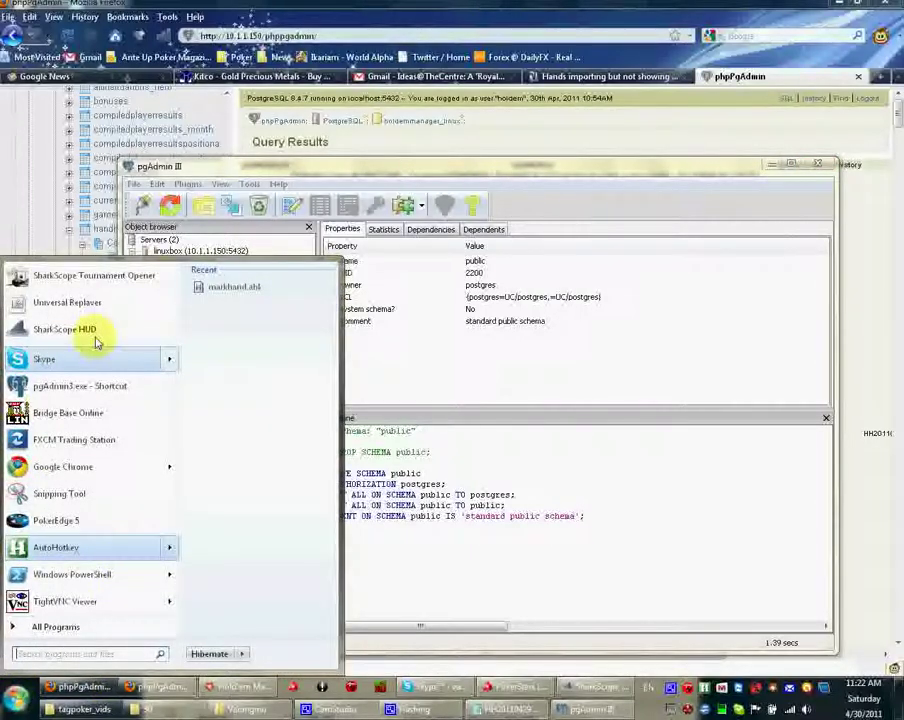
left_click(90, 653)
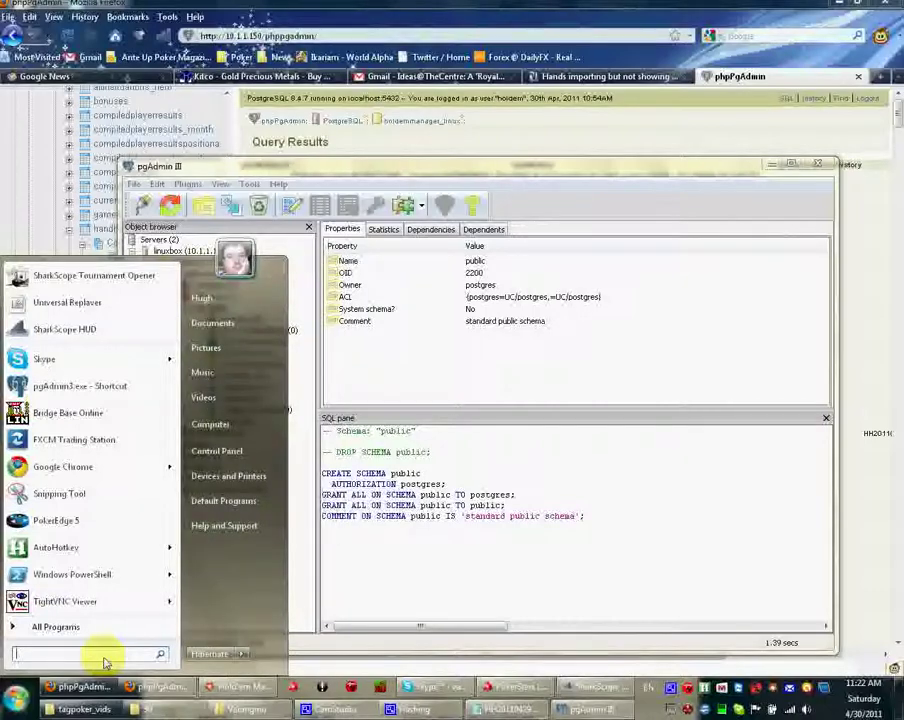
type("cmd")
key("Return")
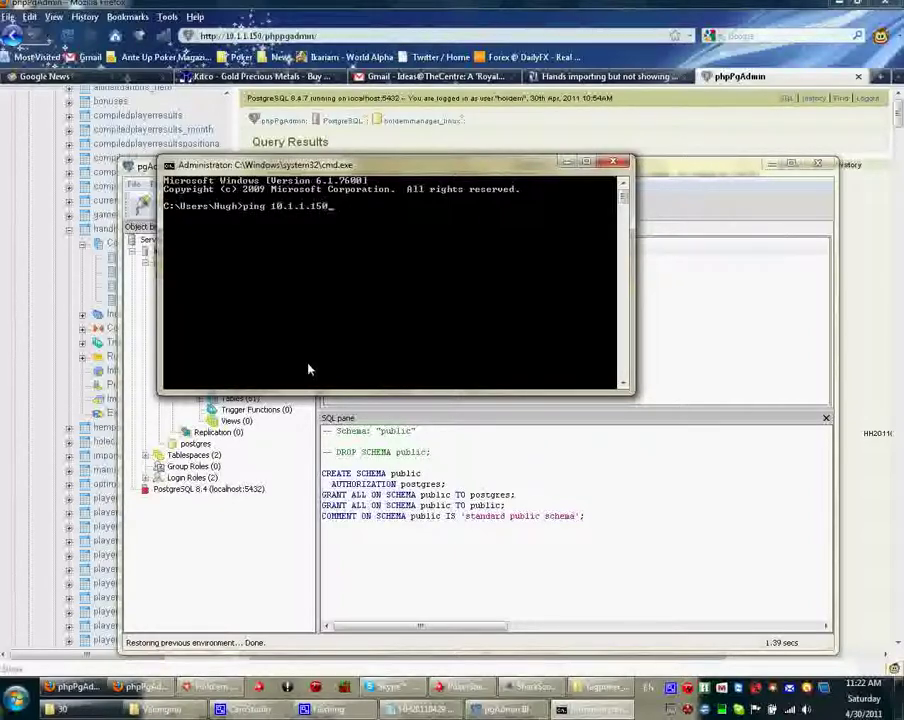
type("ping 10.1.1.150")
key("Return")
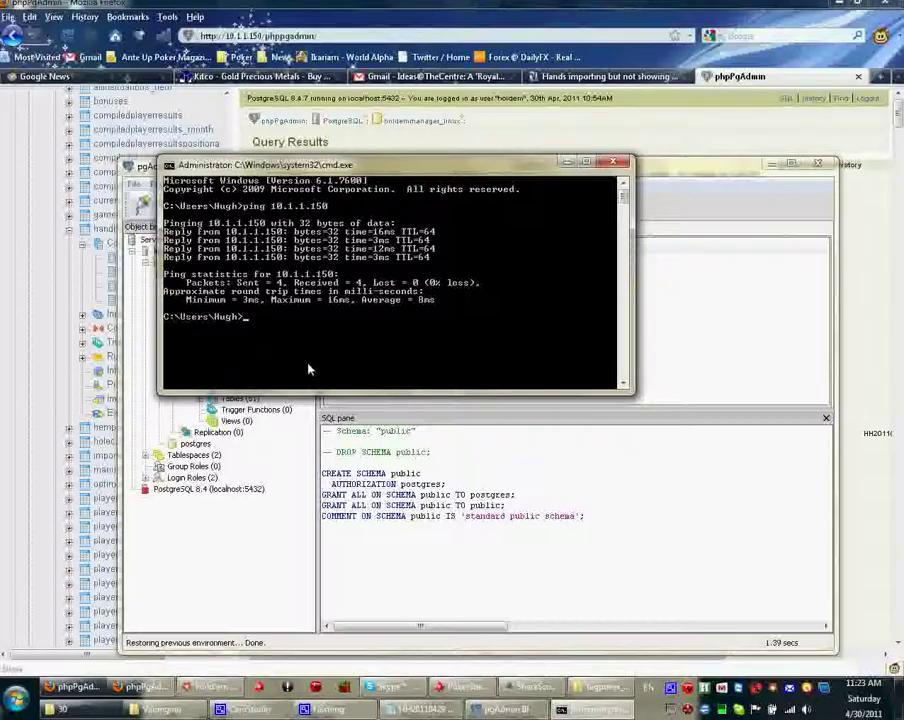
left_click(400, 535)
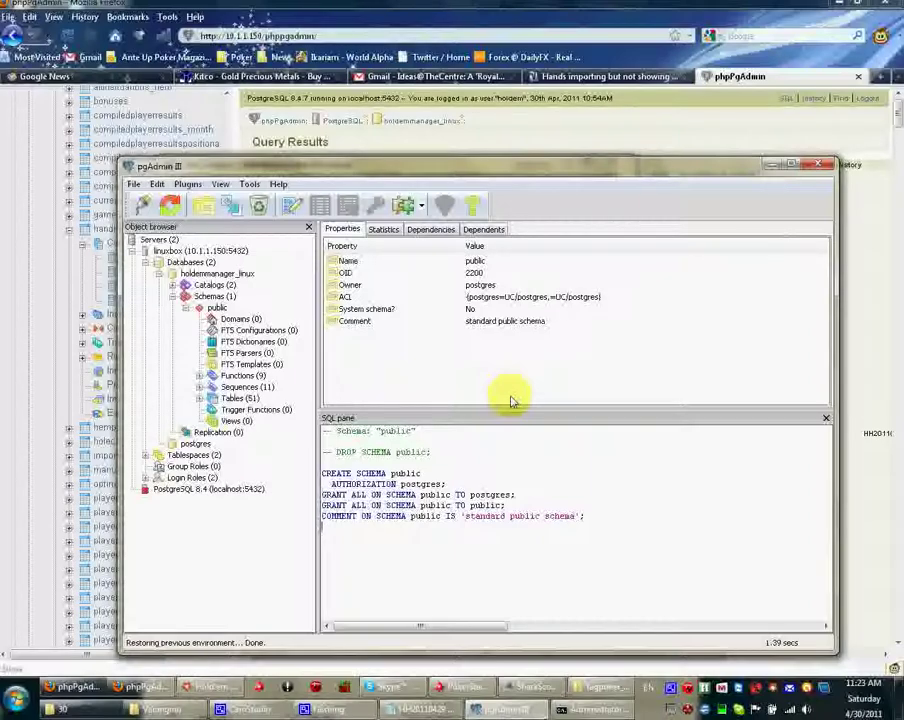
left_click(541, 128)
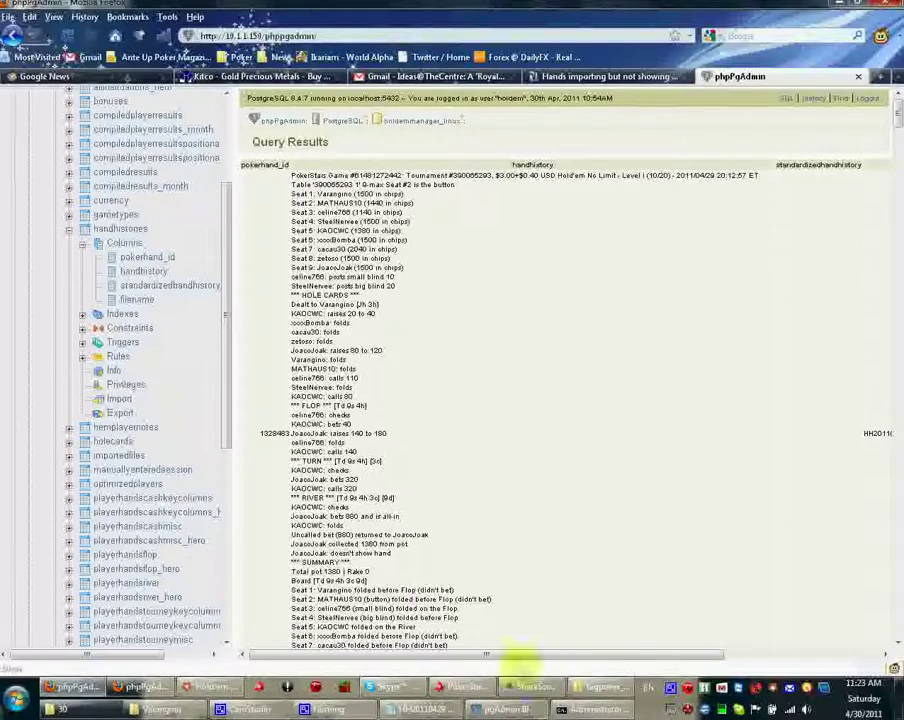